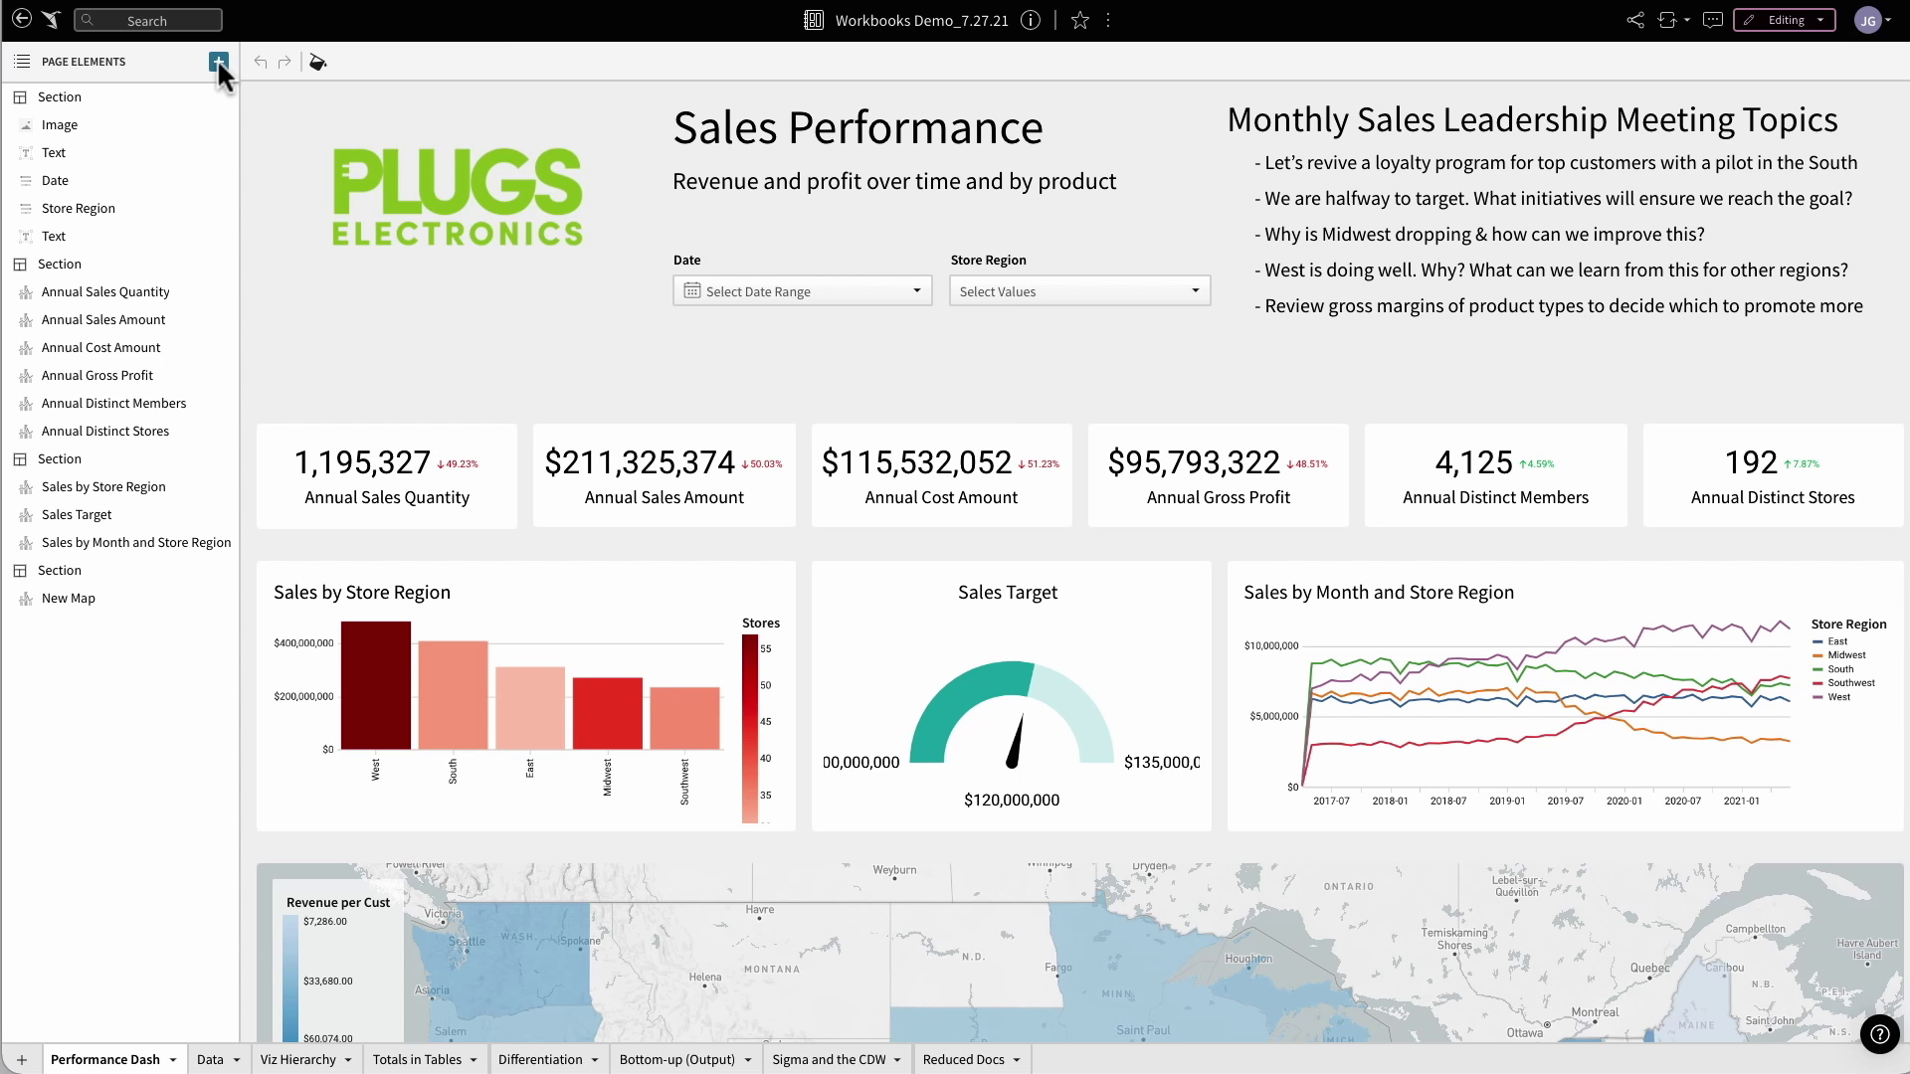
Add a new pivot table element sourced from the Workbook Demo Ds dataset
left_click(217, 61)
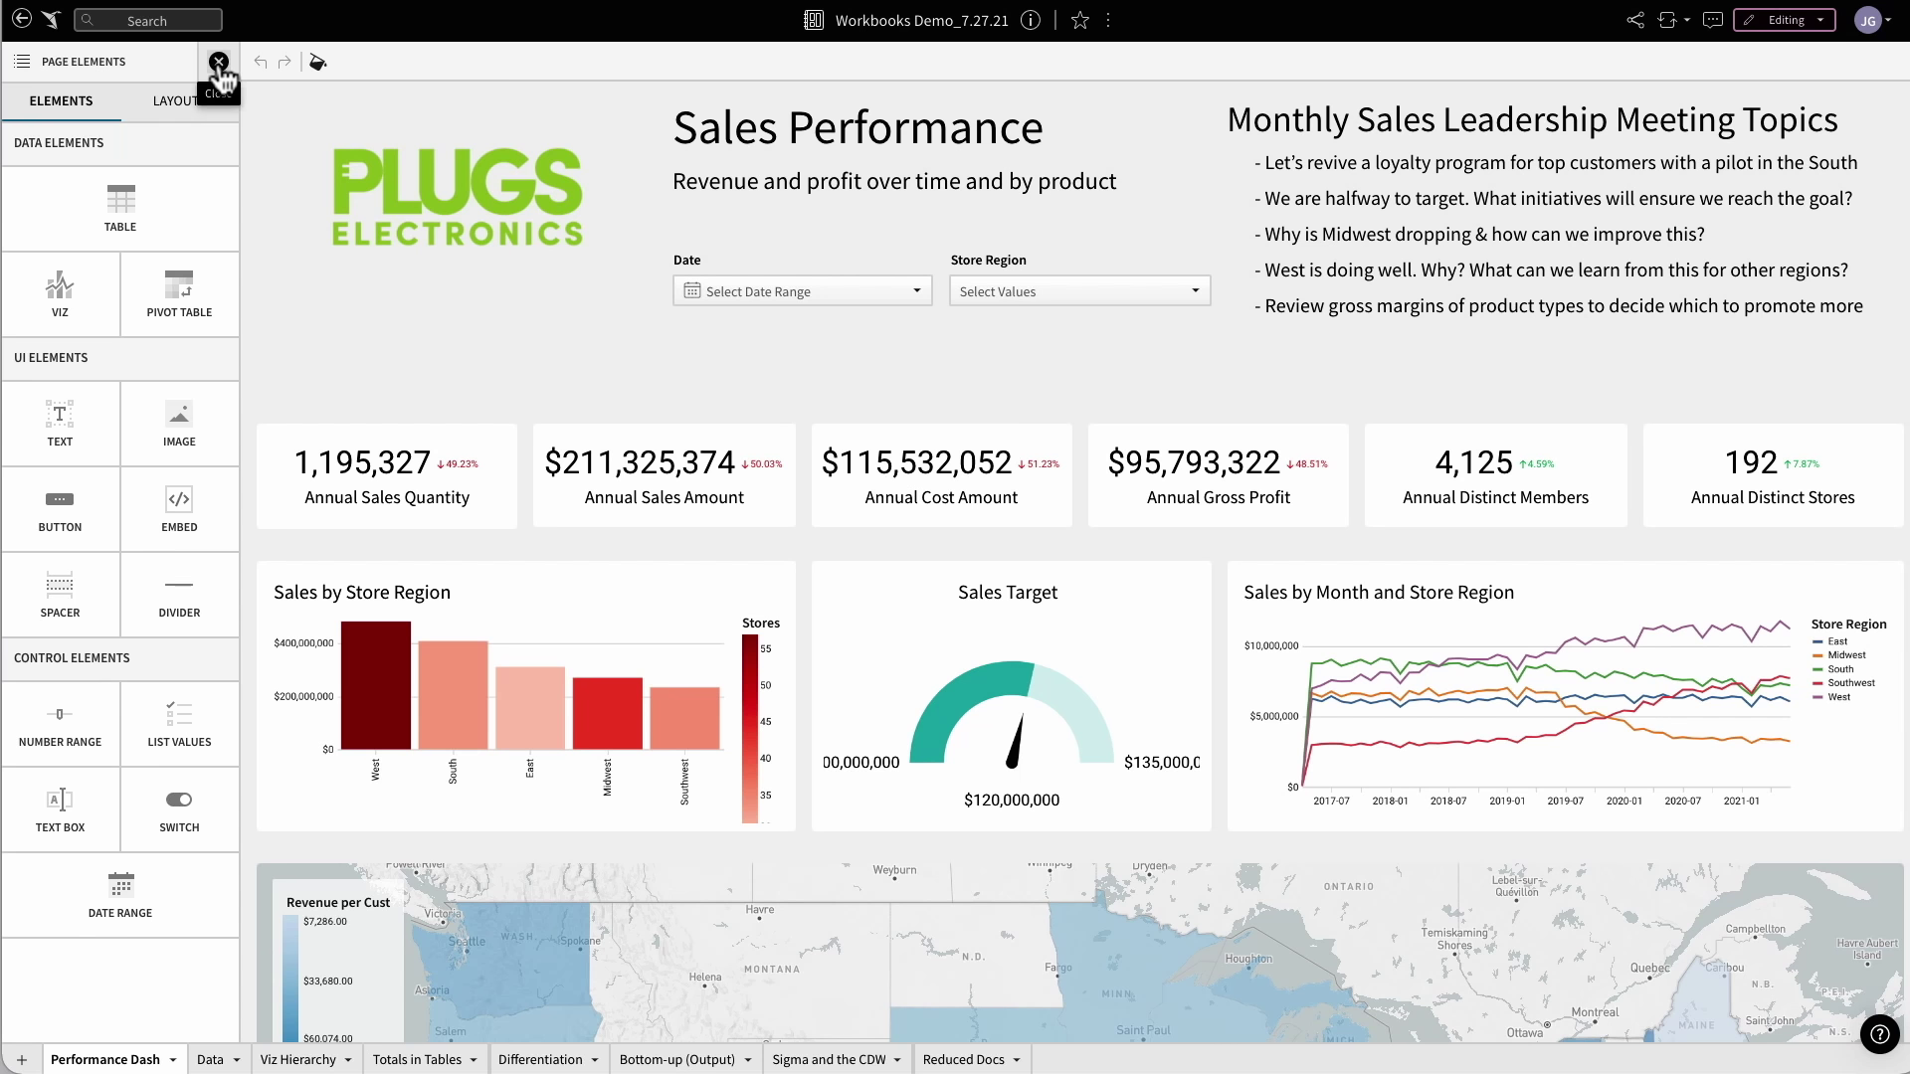
left_click(209, 301)
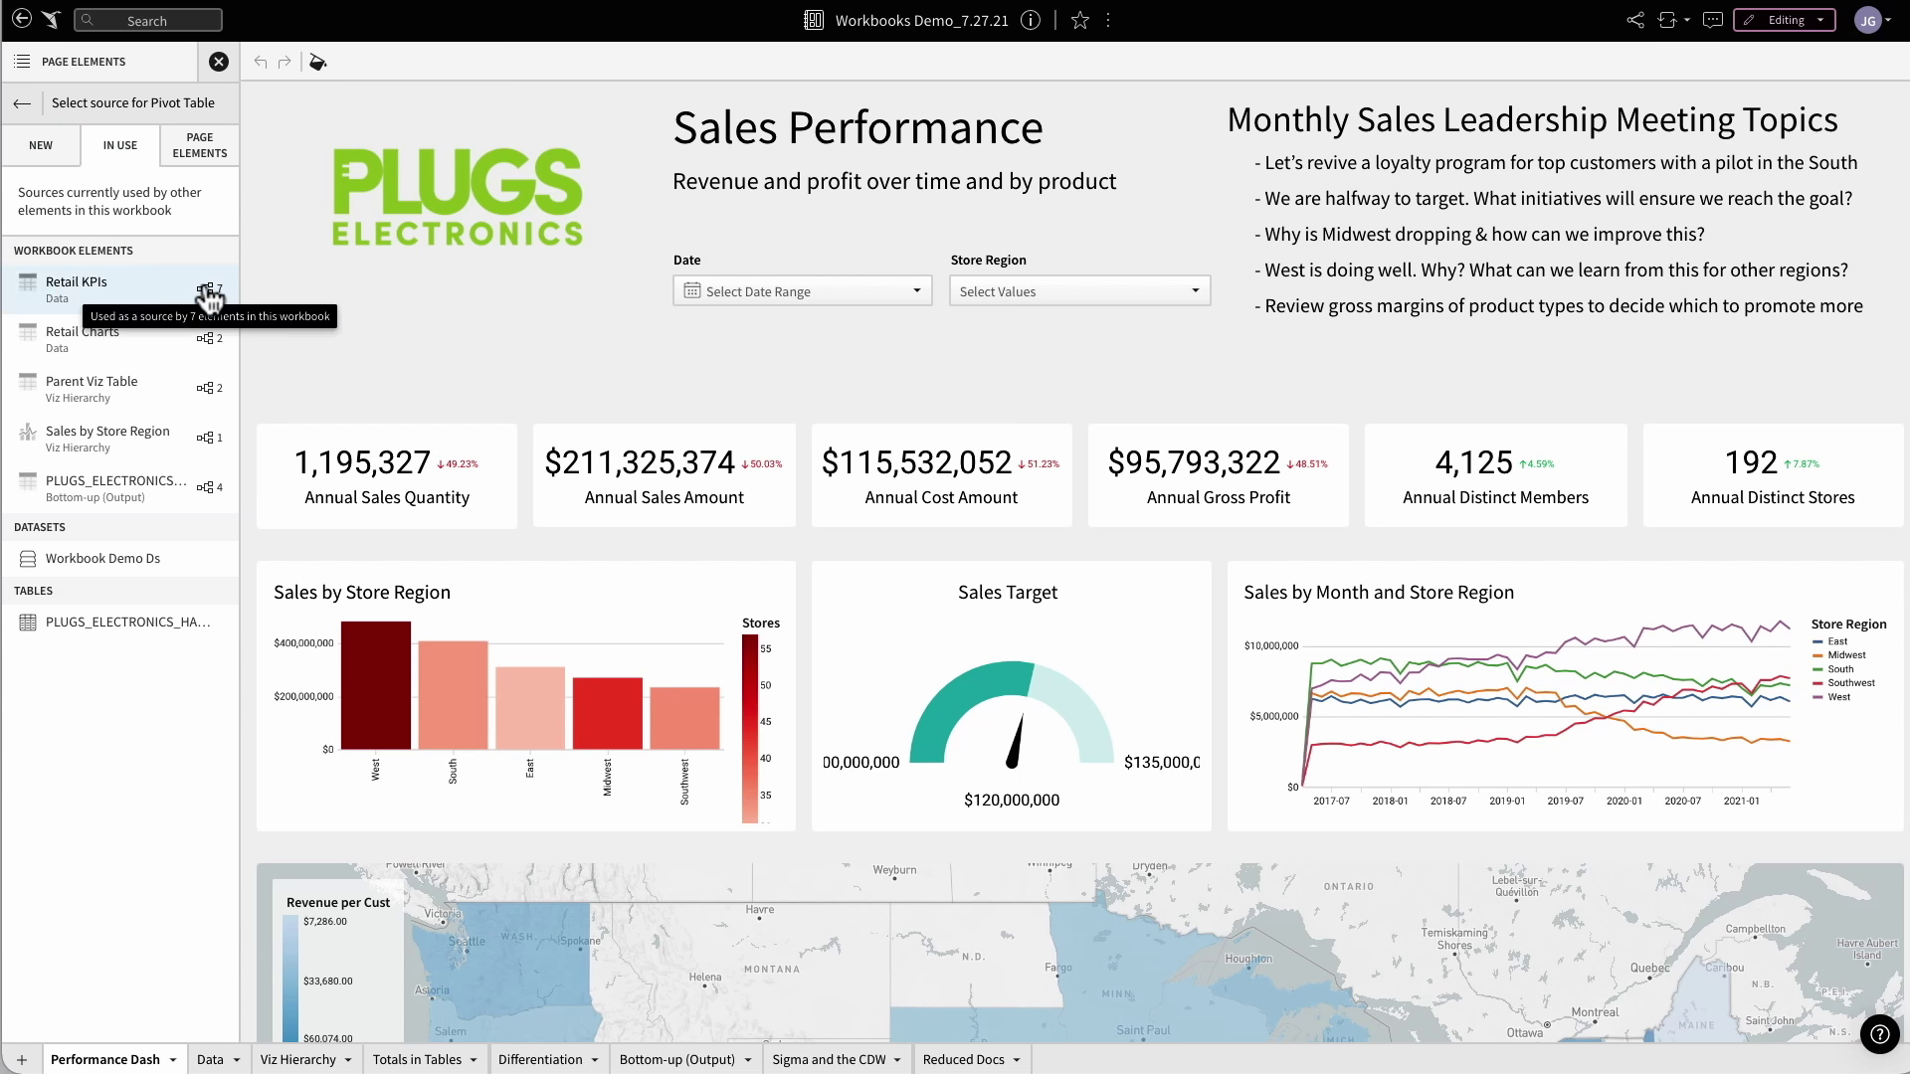
left_click(90, 555)
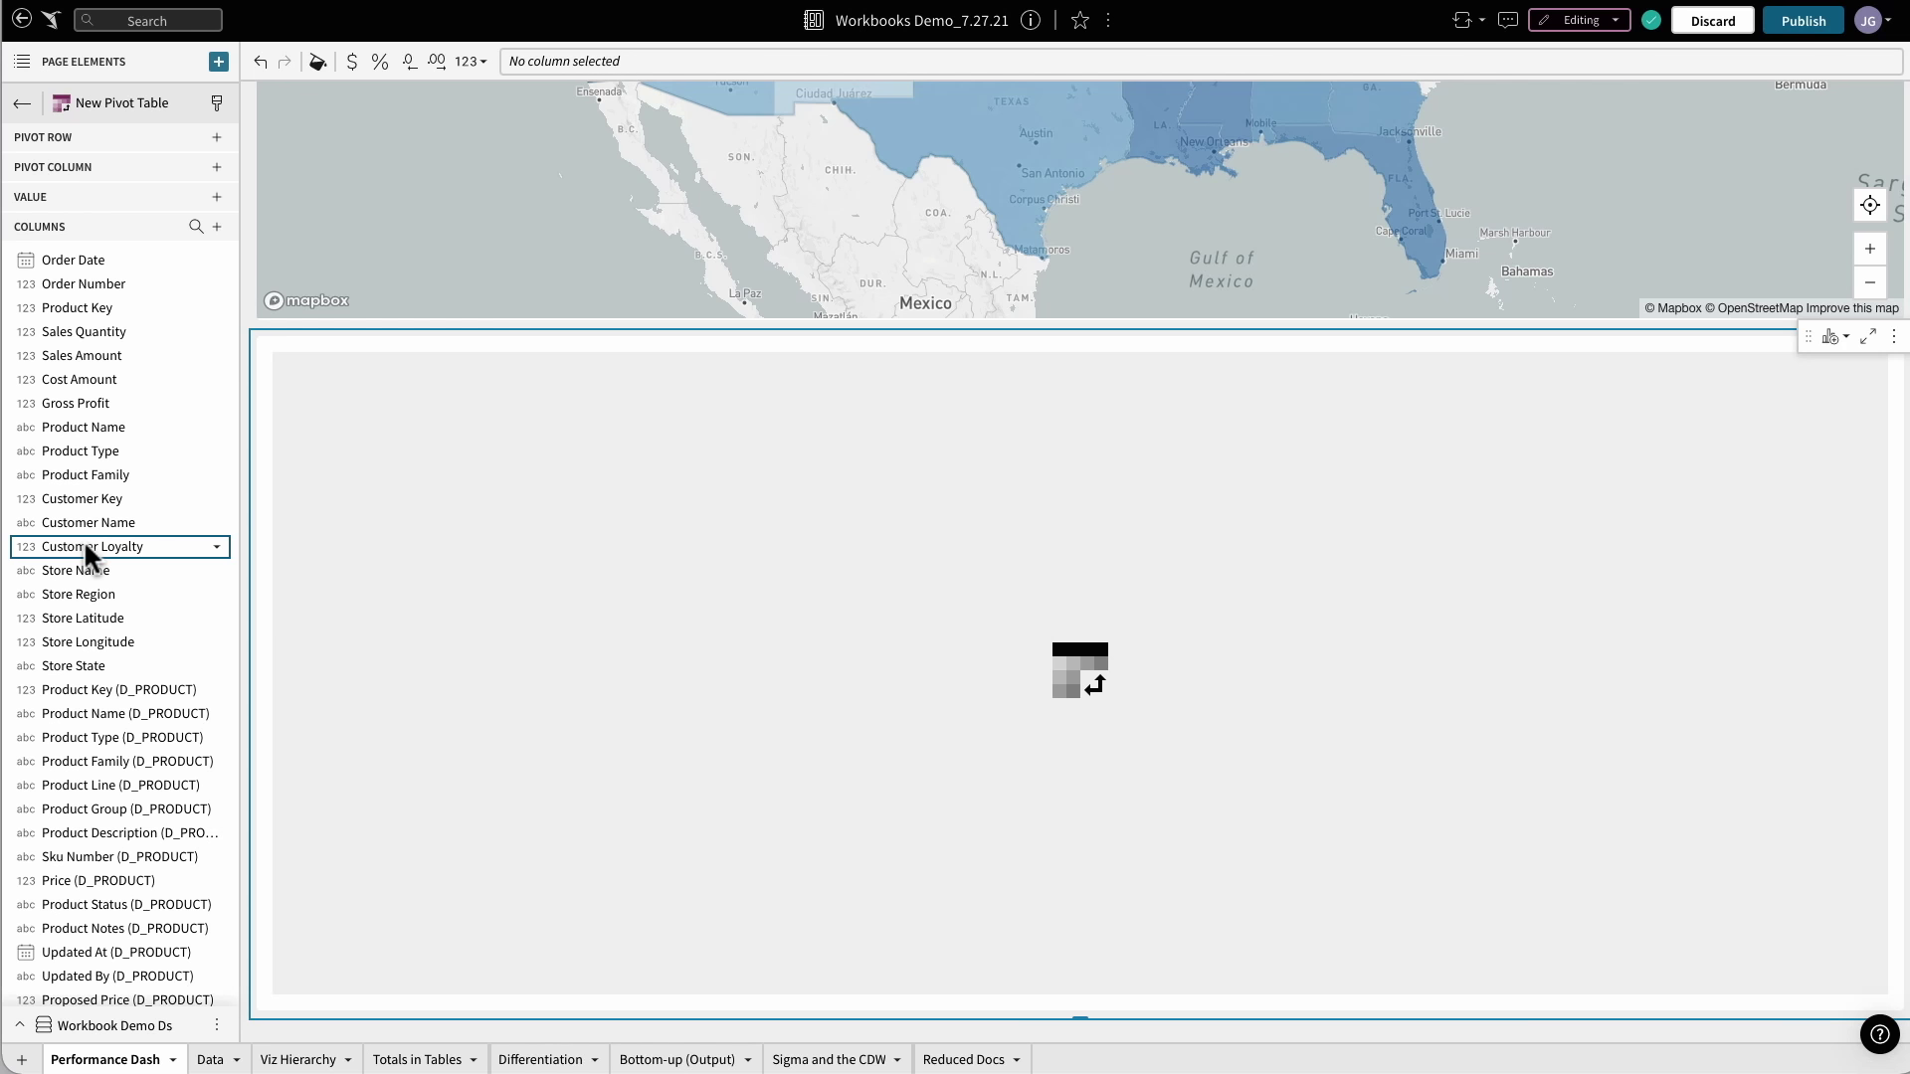
Pivot Store Region and Product Type rows against Order Date years, summing Sales Amount without decimals
left_click_drag(70, 596, 75, 140)
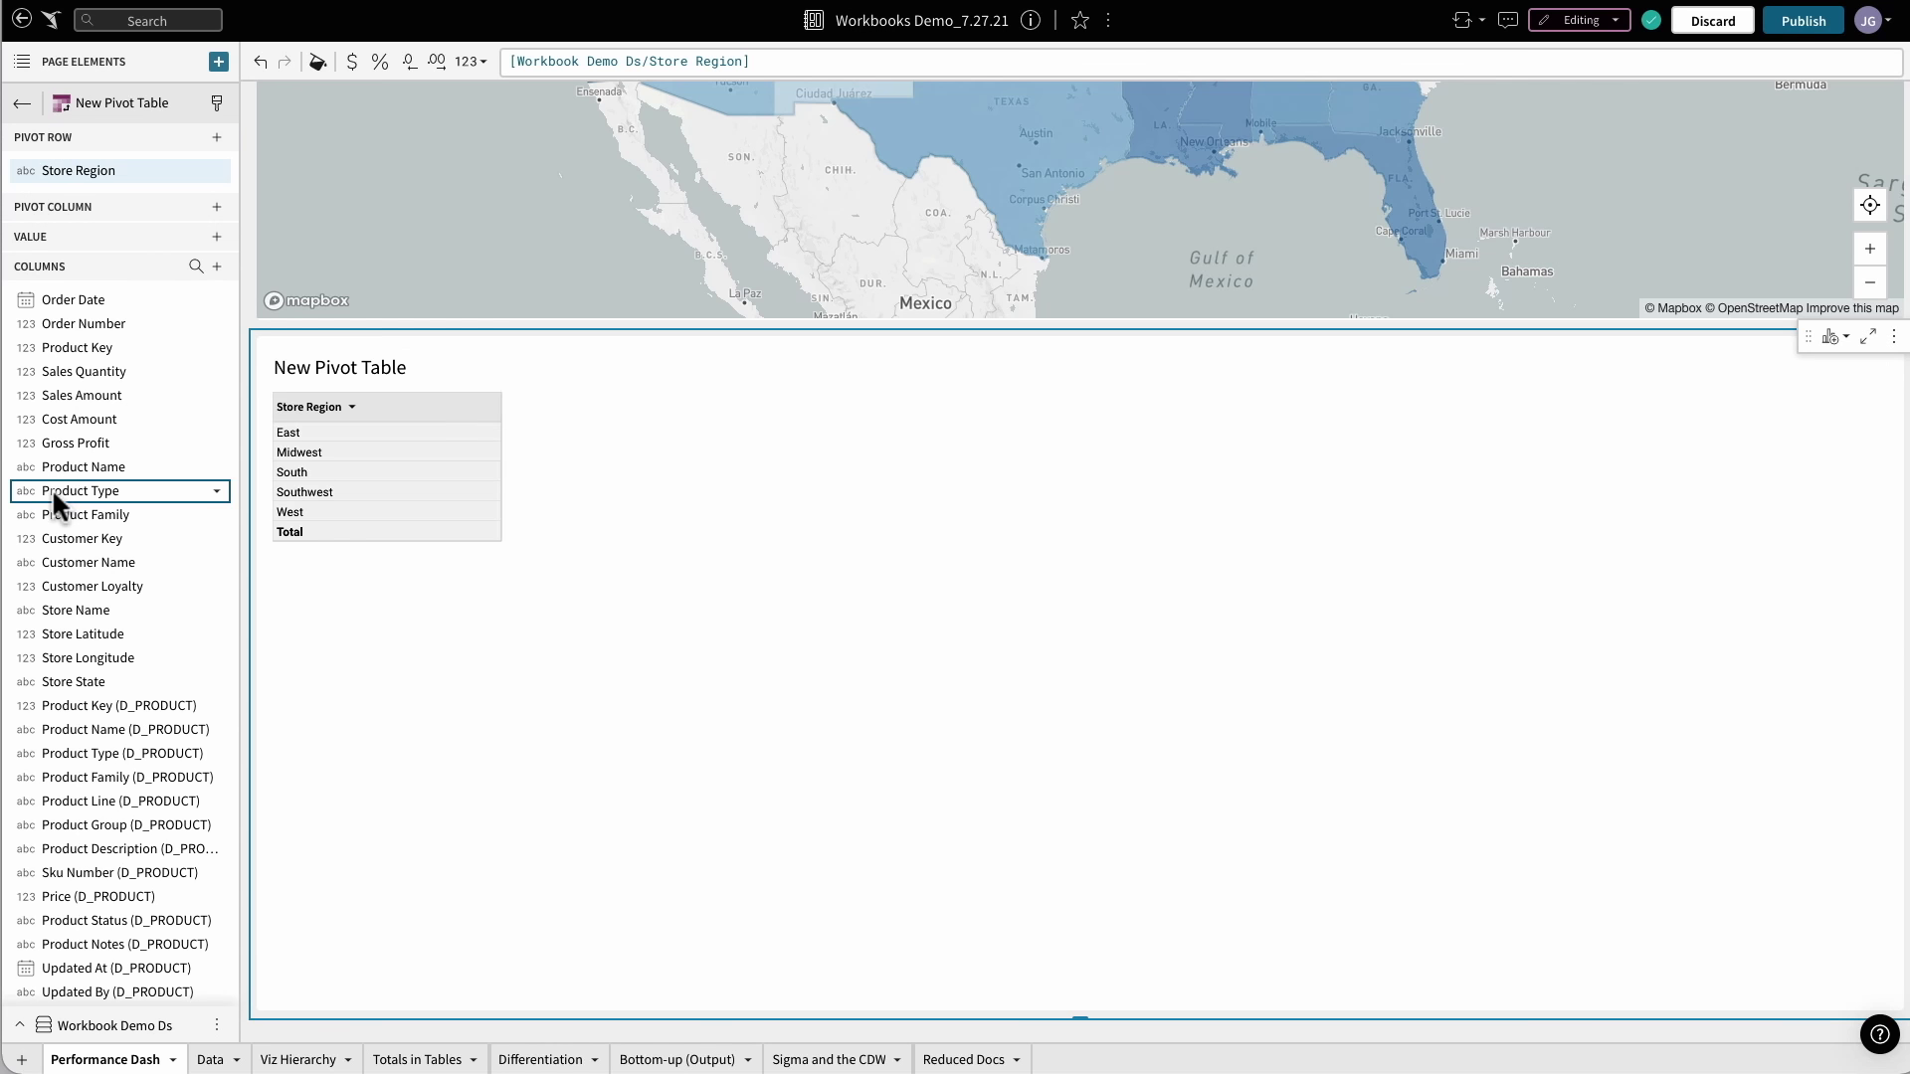
left_click_drag(53, 496, 70, 154)
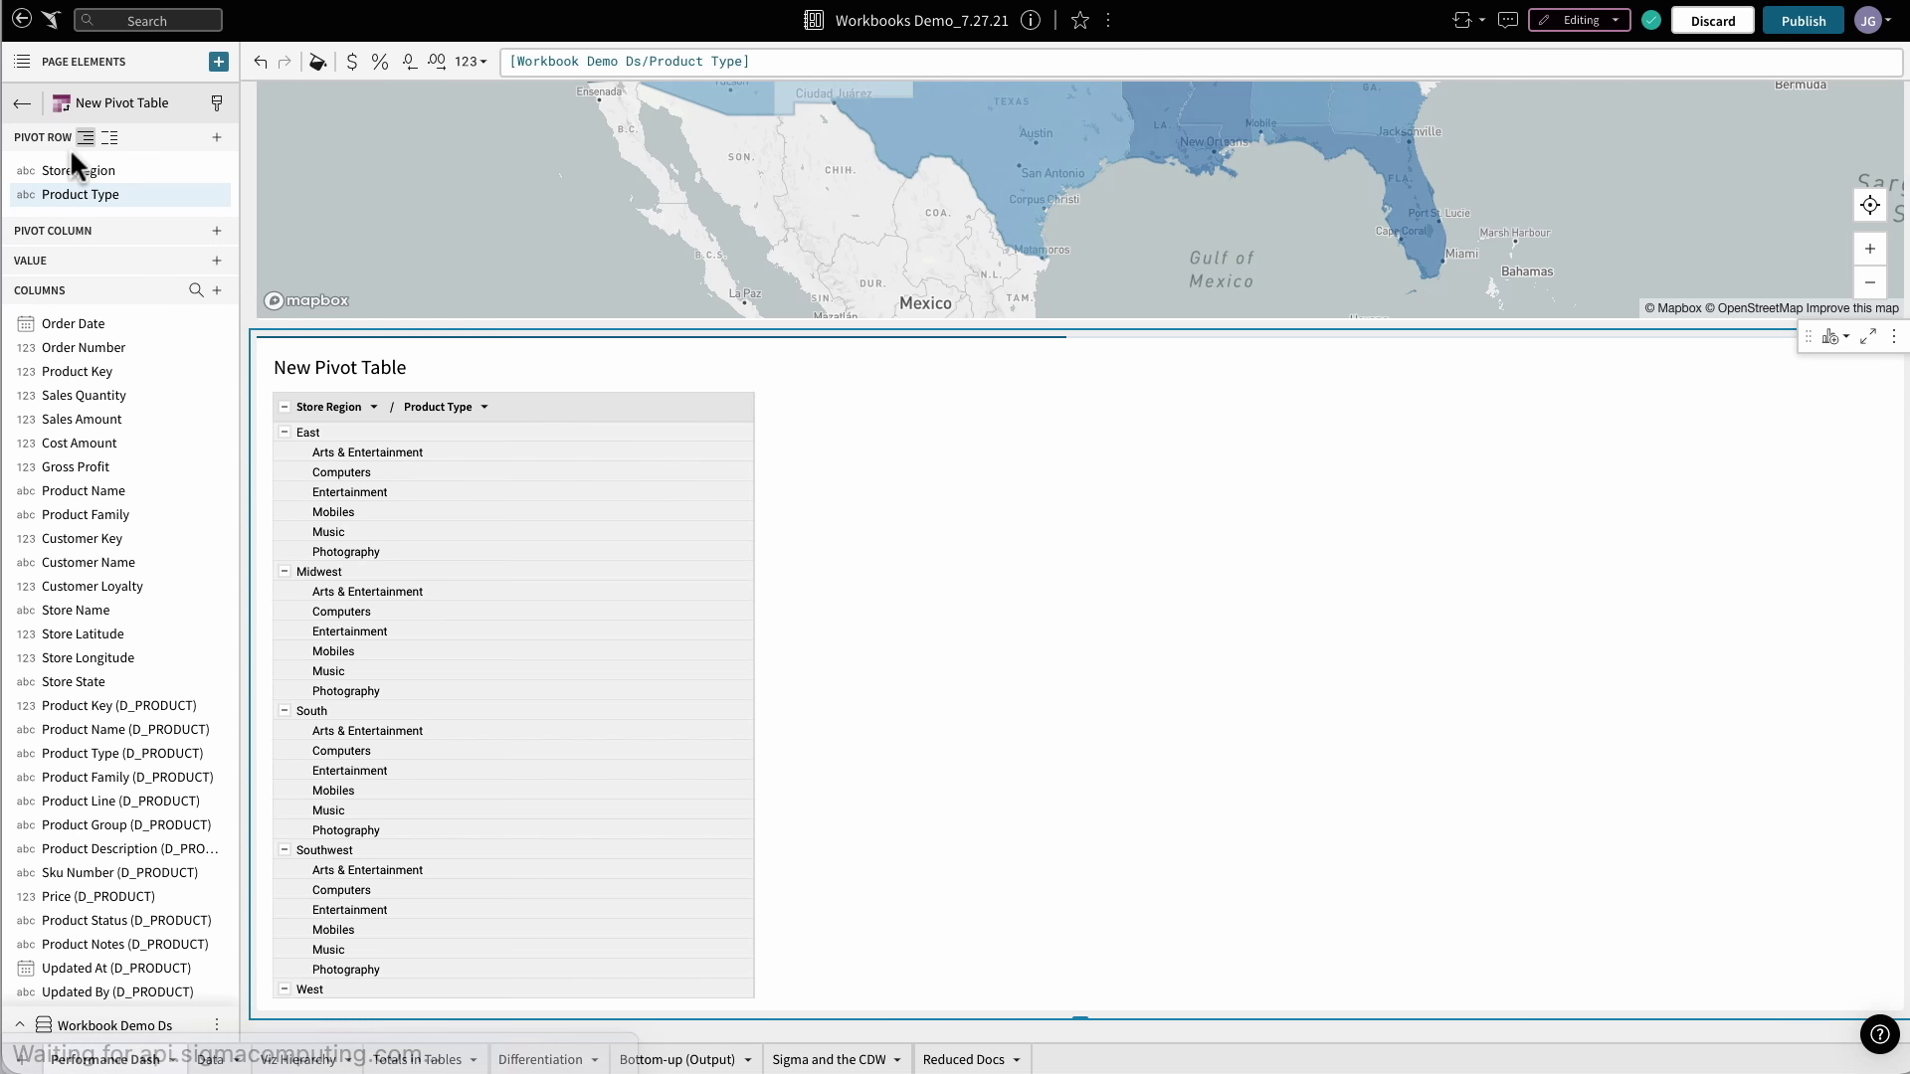
left_click_drag(49, 322, 55, 233)
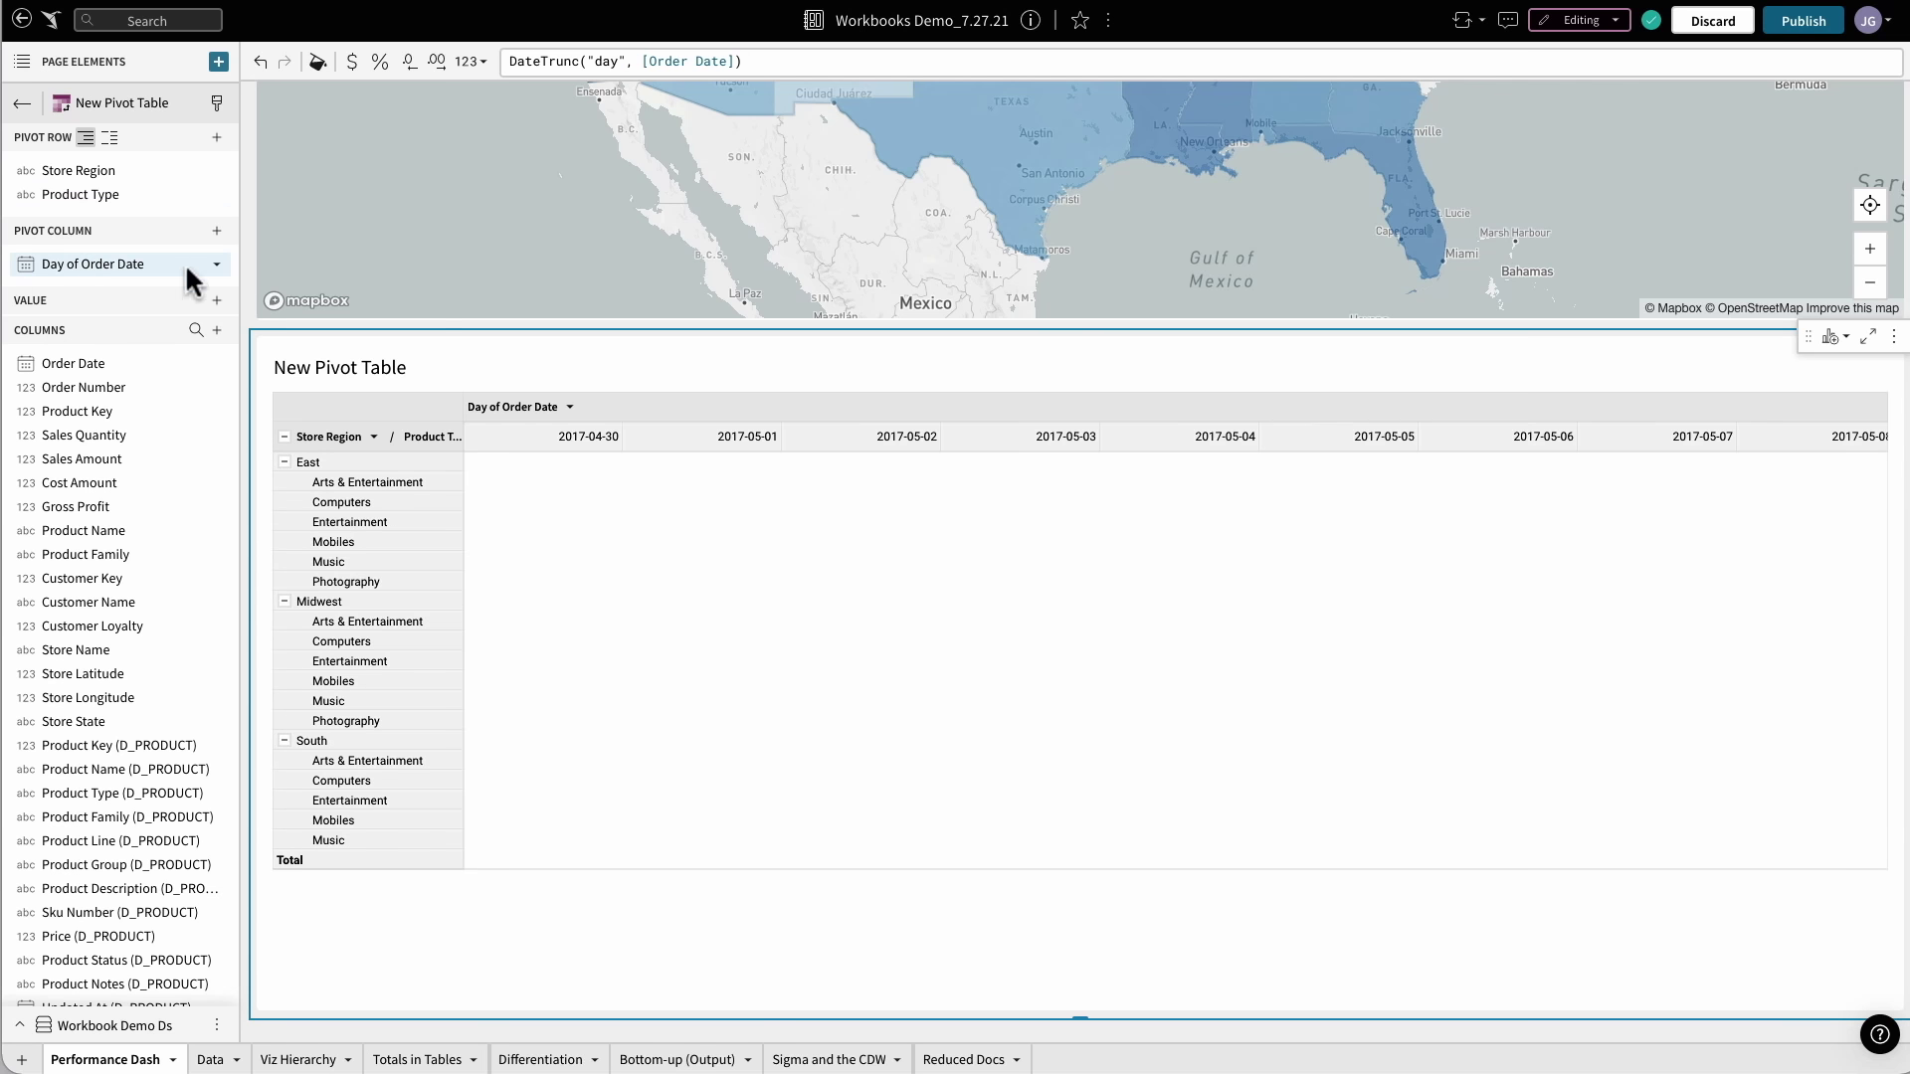
left_click(217, 263)
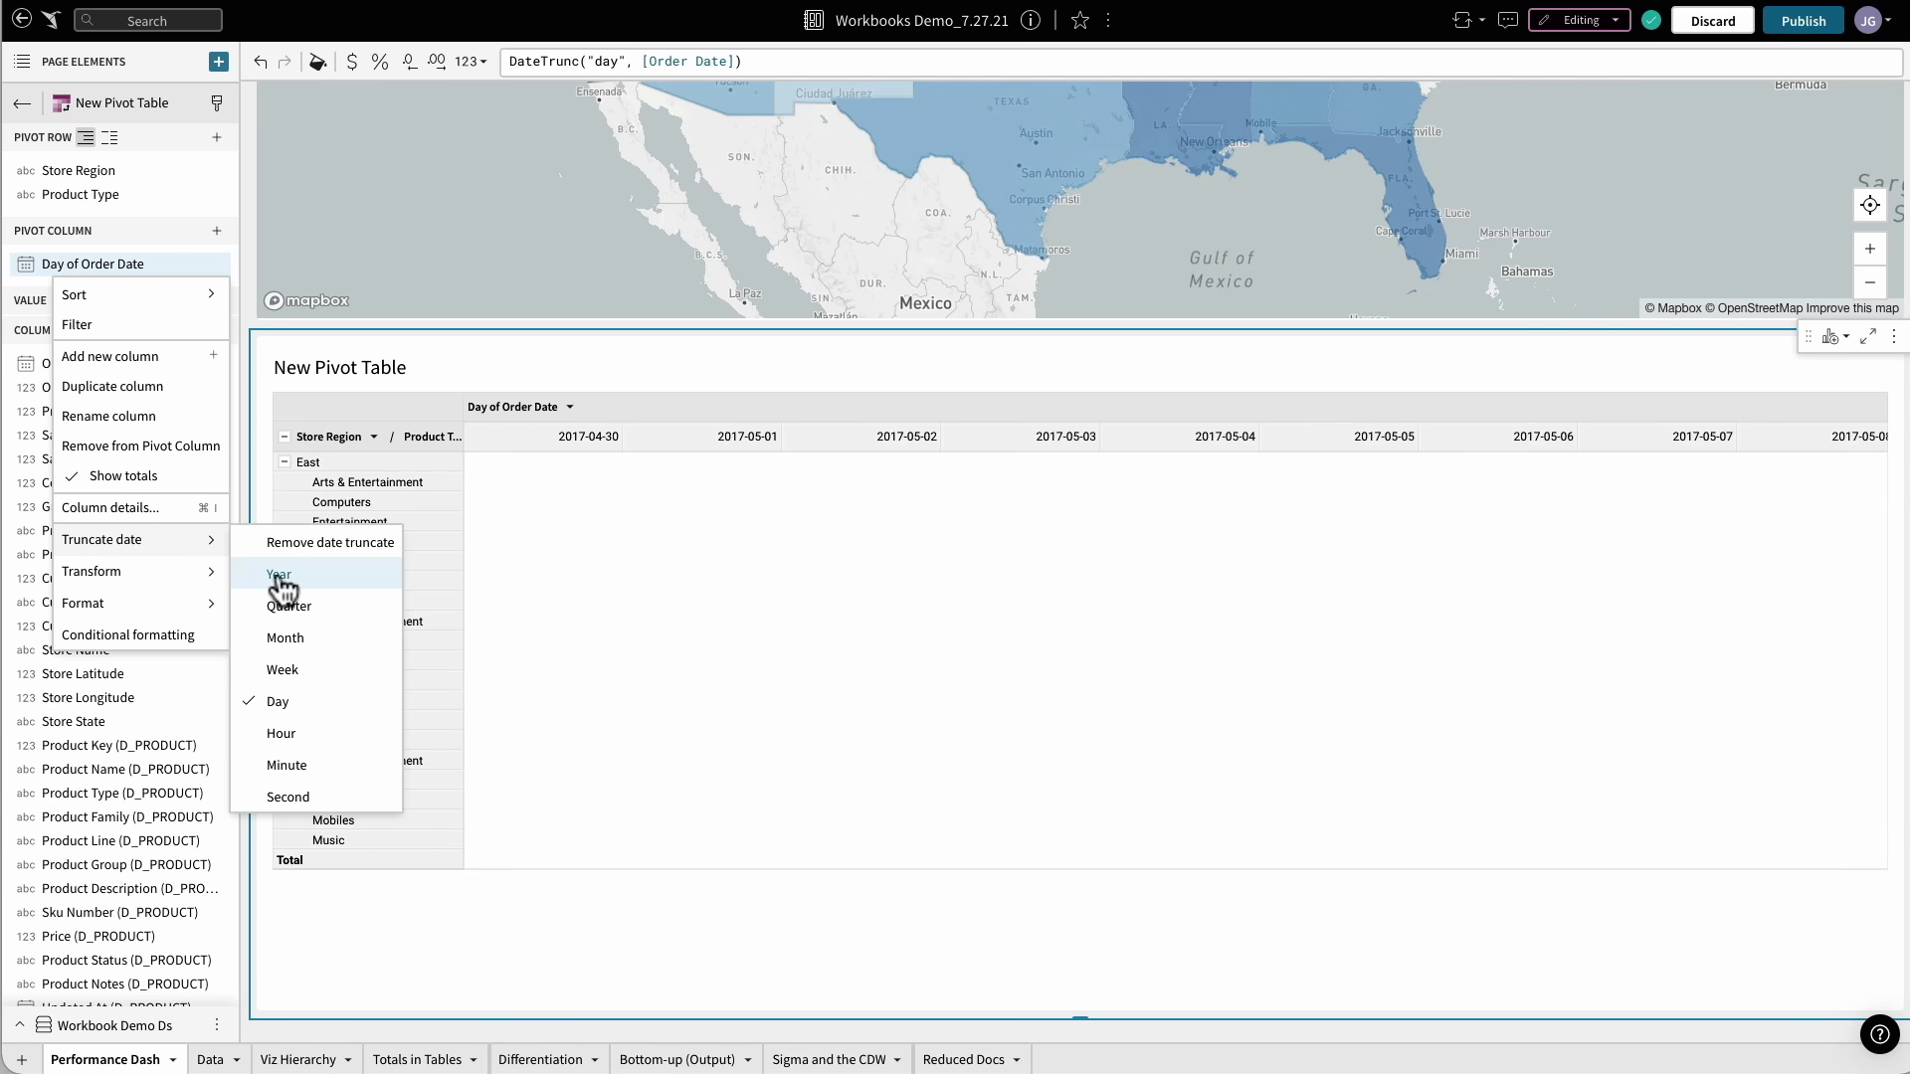
left_click(280, 576)
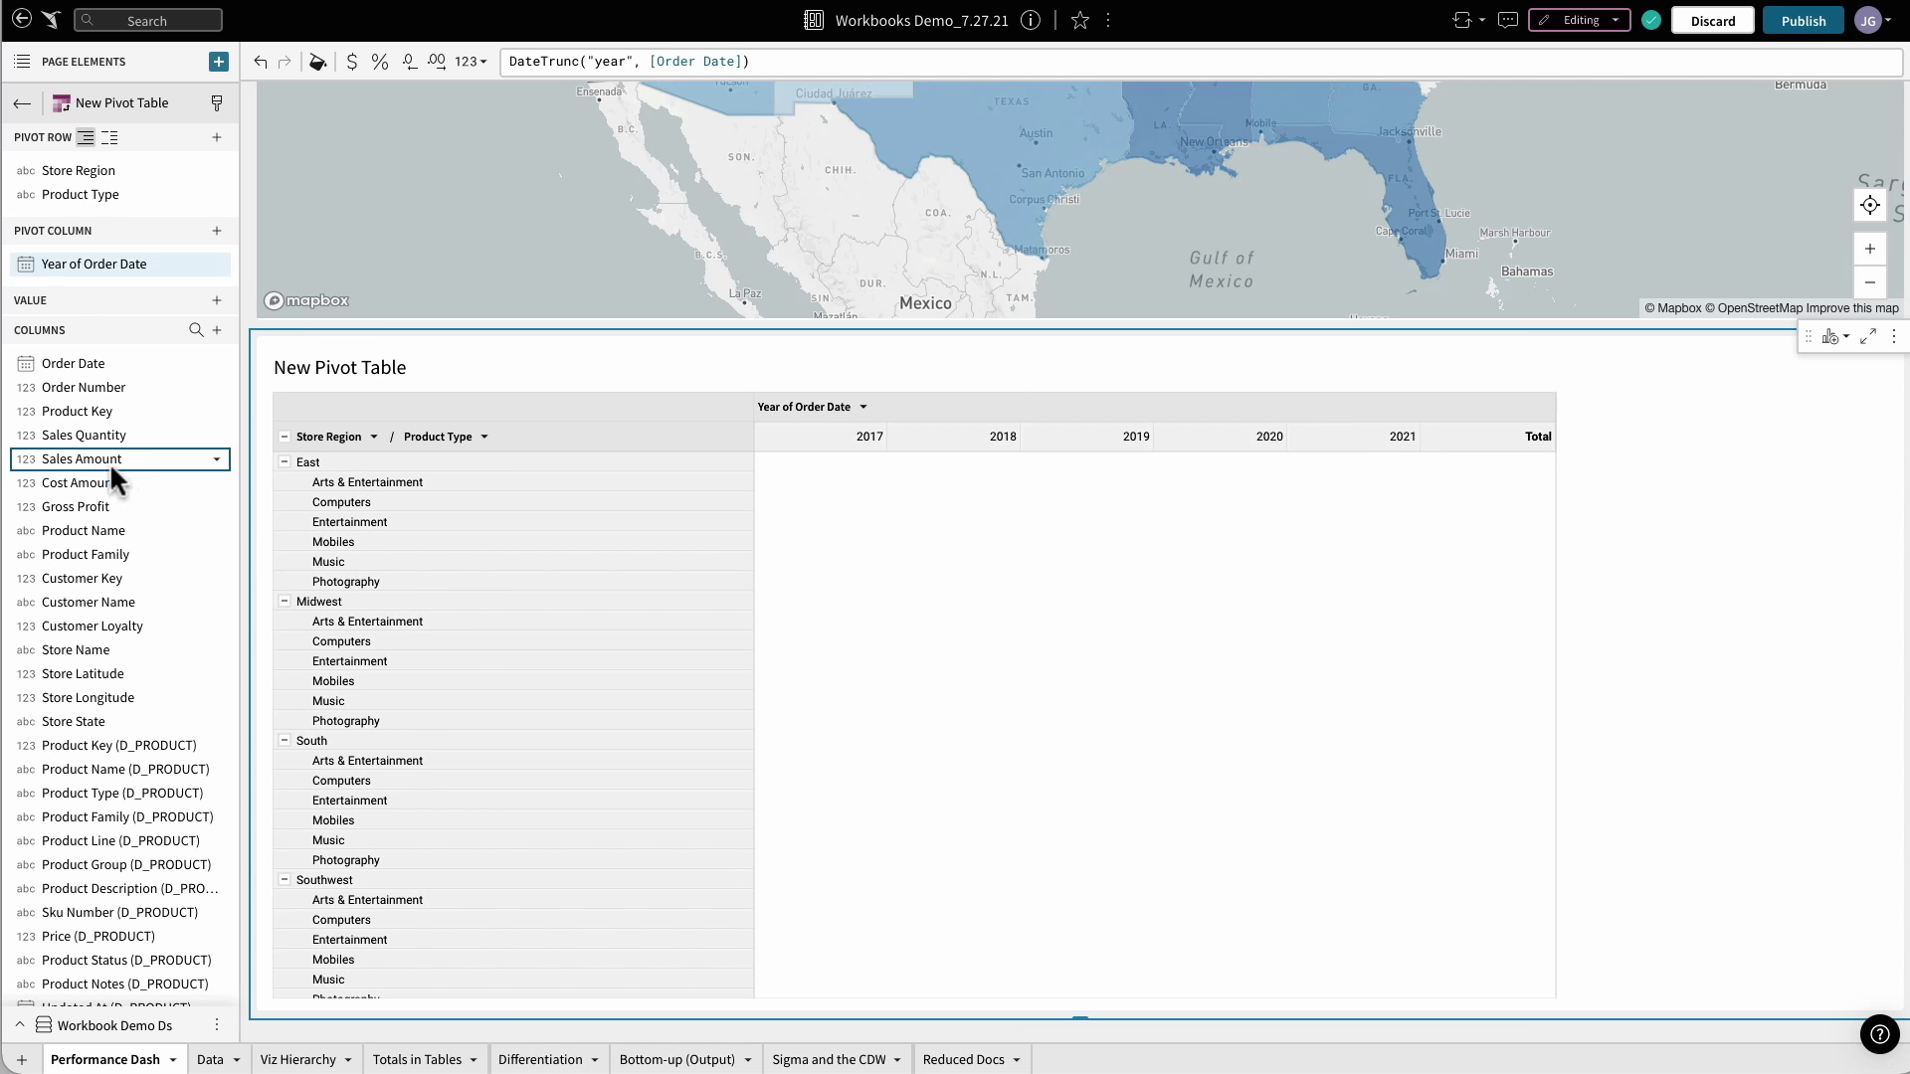
left_click_drag(95, 454, 103, 297)
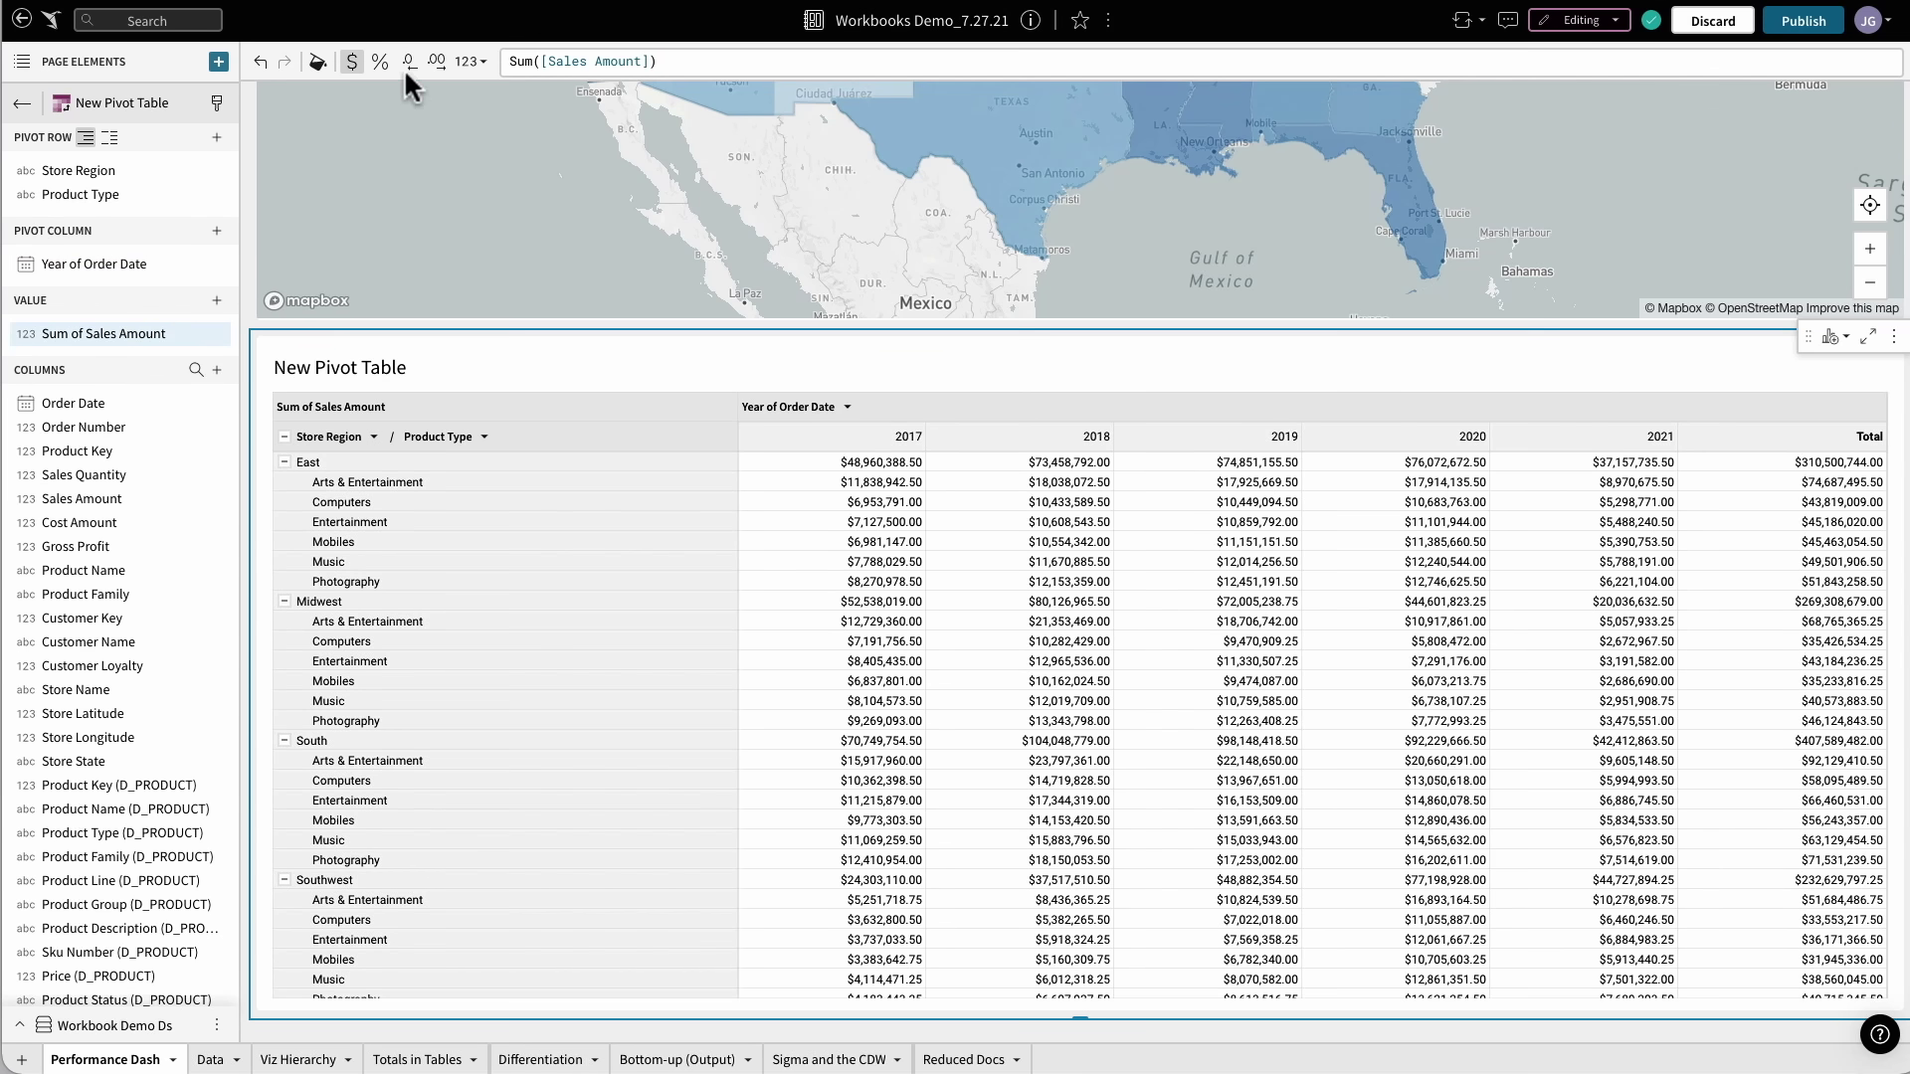
left_click(408, 63)
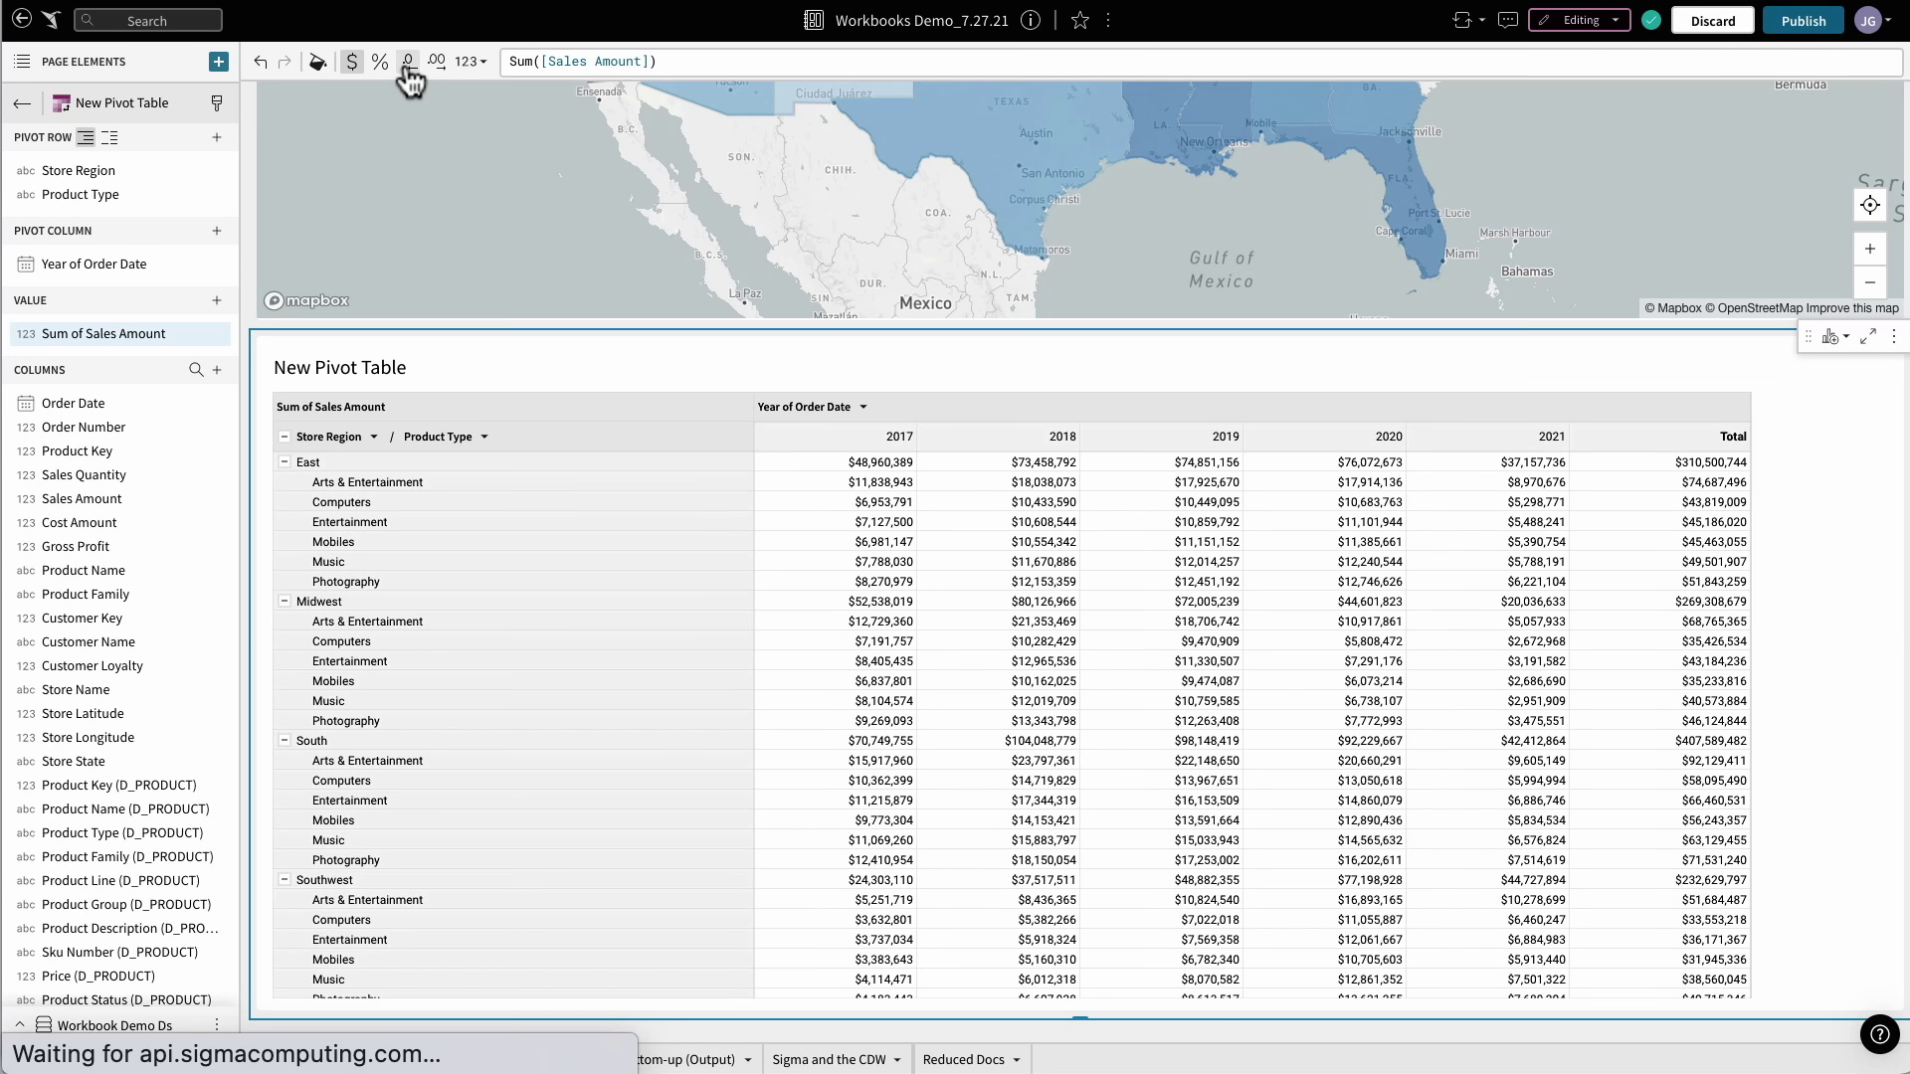
Rename the value to Sales and add a new value column named Gross Margin
double_click(103, 332)
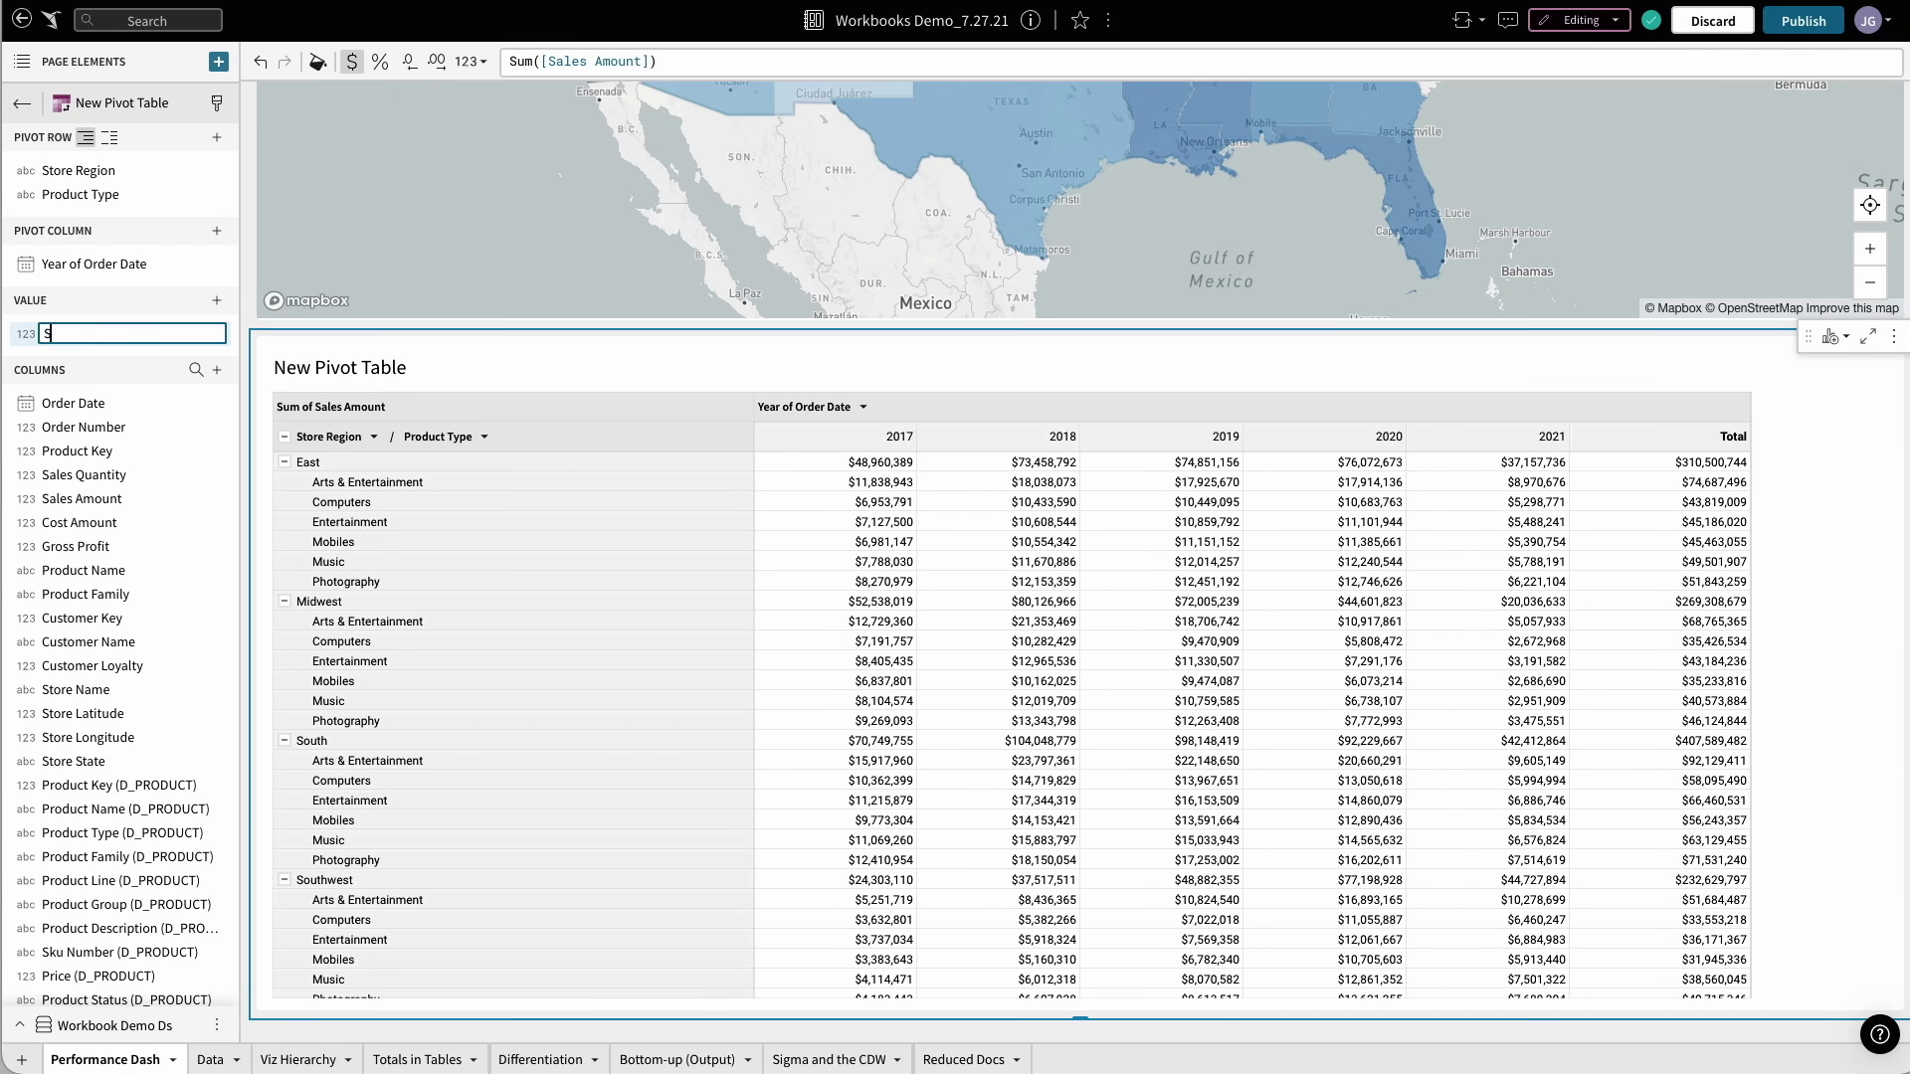
type("Sales")
key("Return")
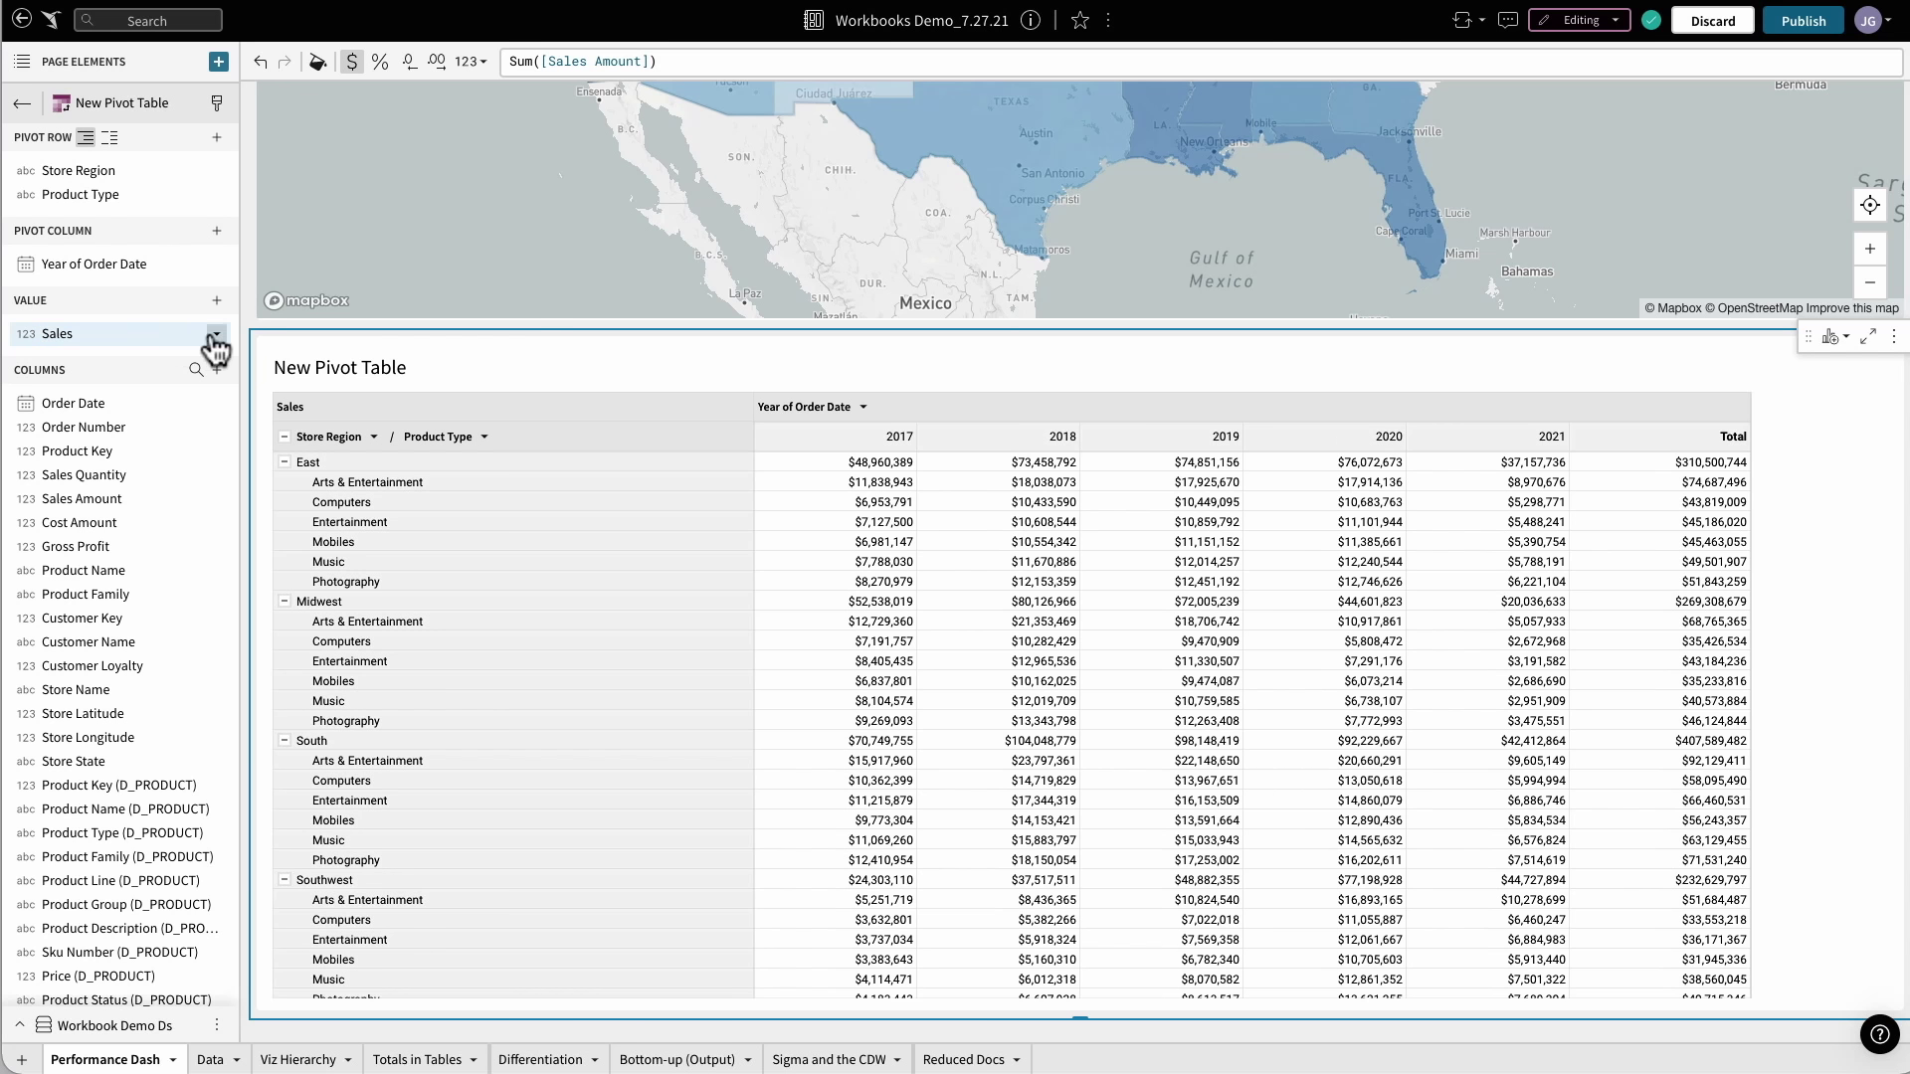
left_click(217, 333)
left_click(134, 394)
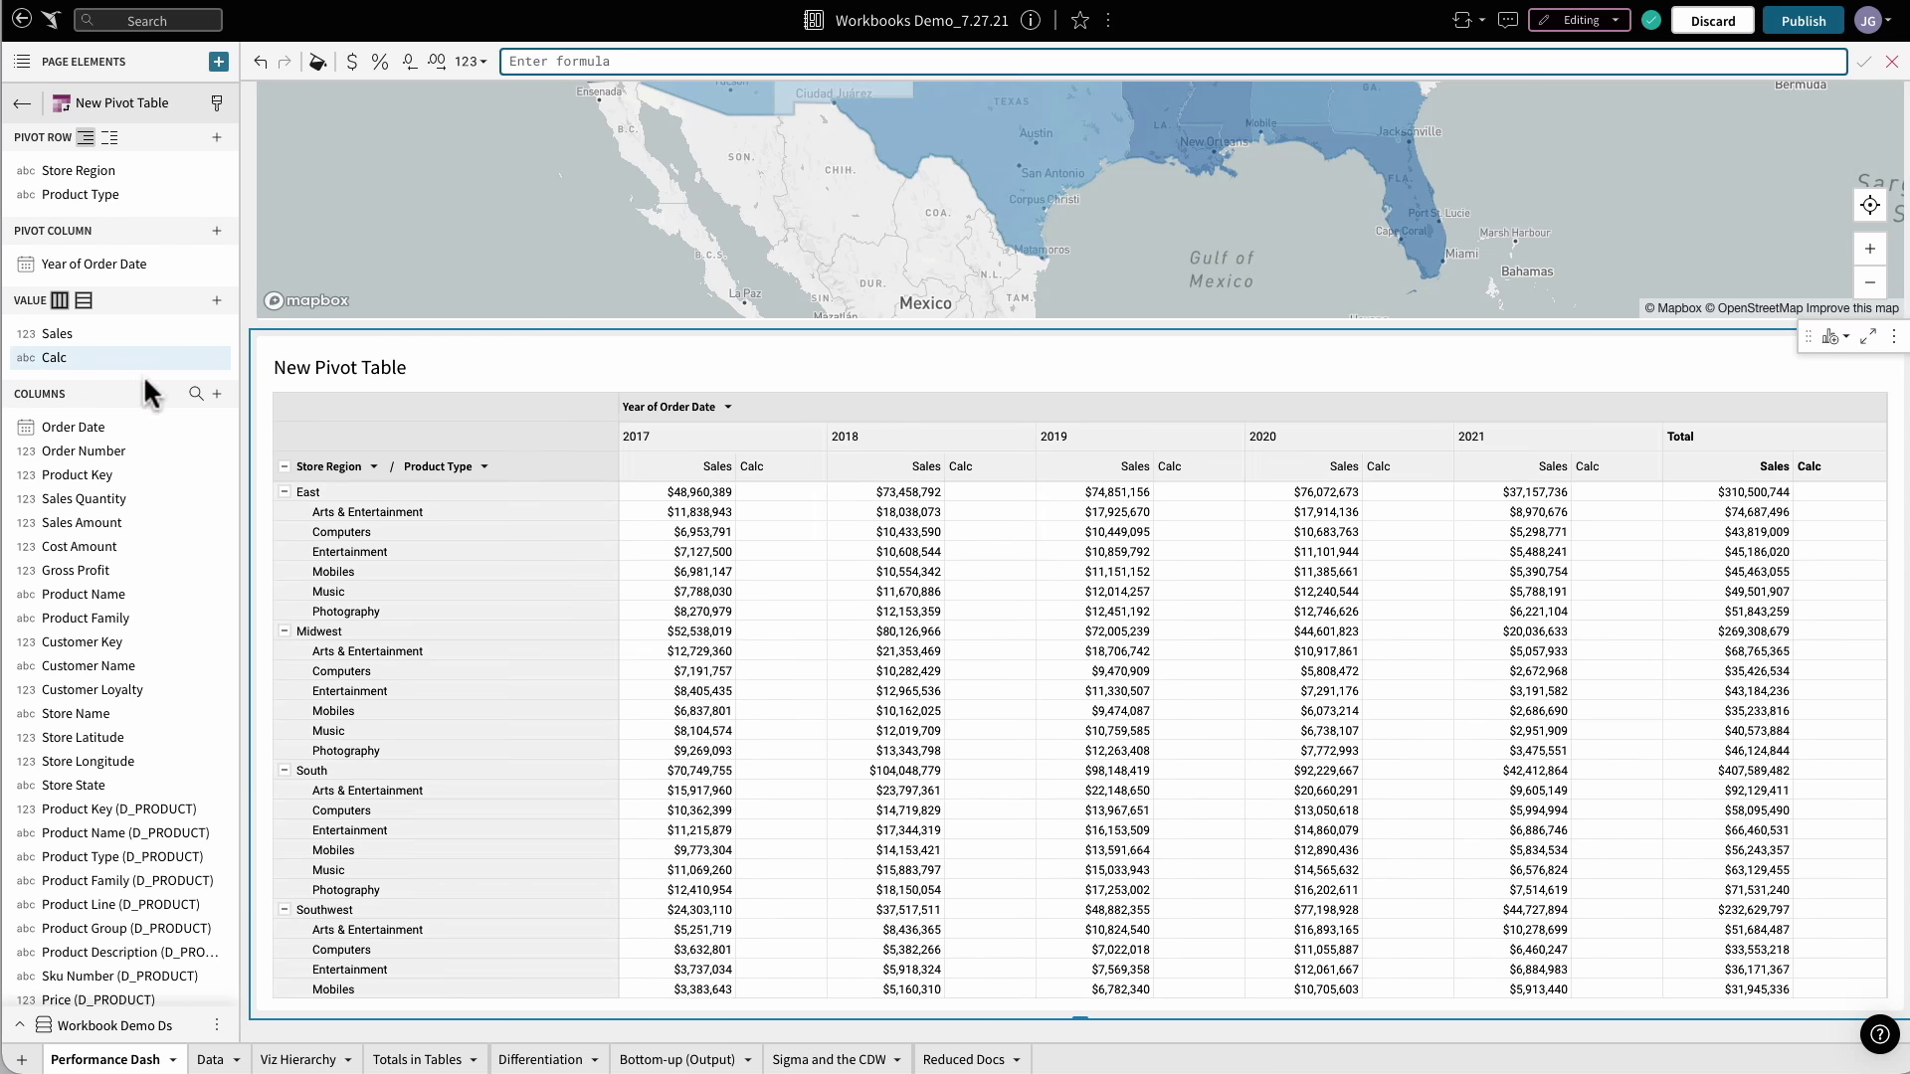
double_click(60, 358)
type("Gross Margin")
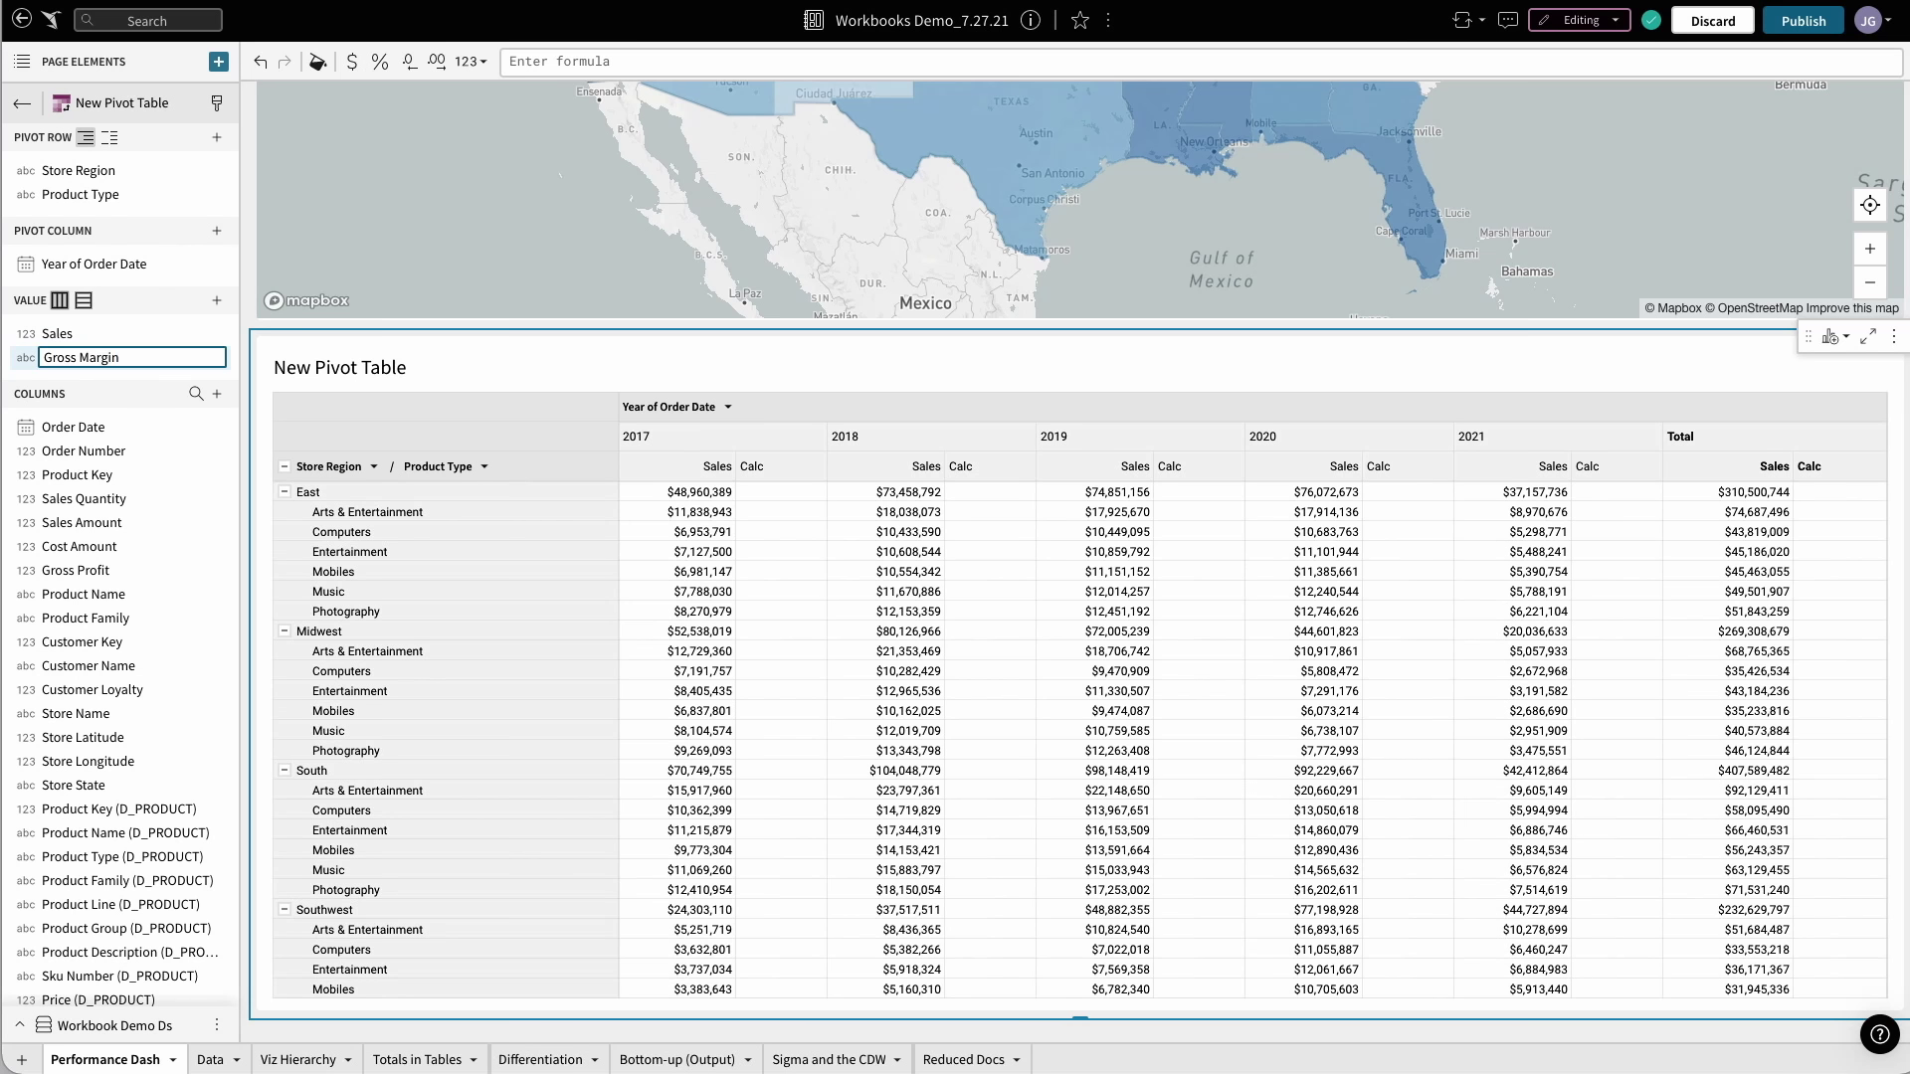
key("Return")
Set Gross Margin to (Sum(Sales Amount)-Sum(Cost Amount))/Sum(Sales Amount), formatted as percent
left_click(521, 59)
type("(Sum([Sales Amount]) - Sum([Cost Amount])) / Sum([Sales Amount])")
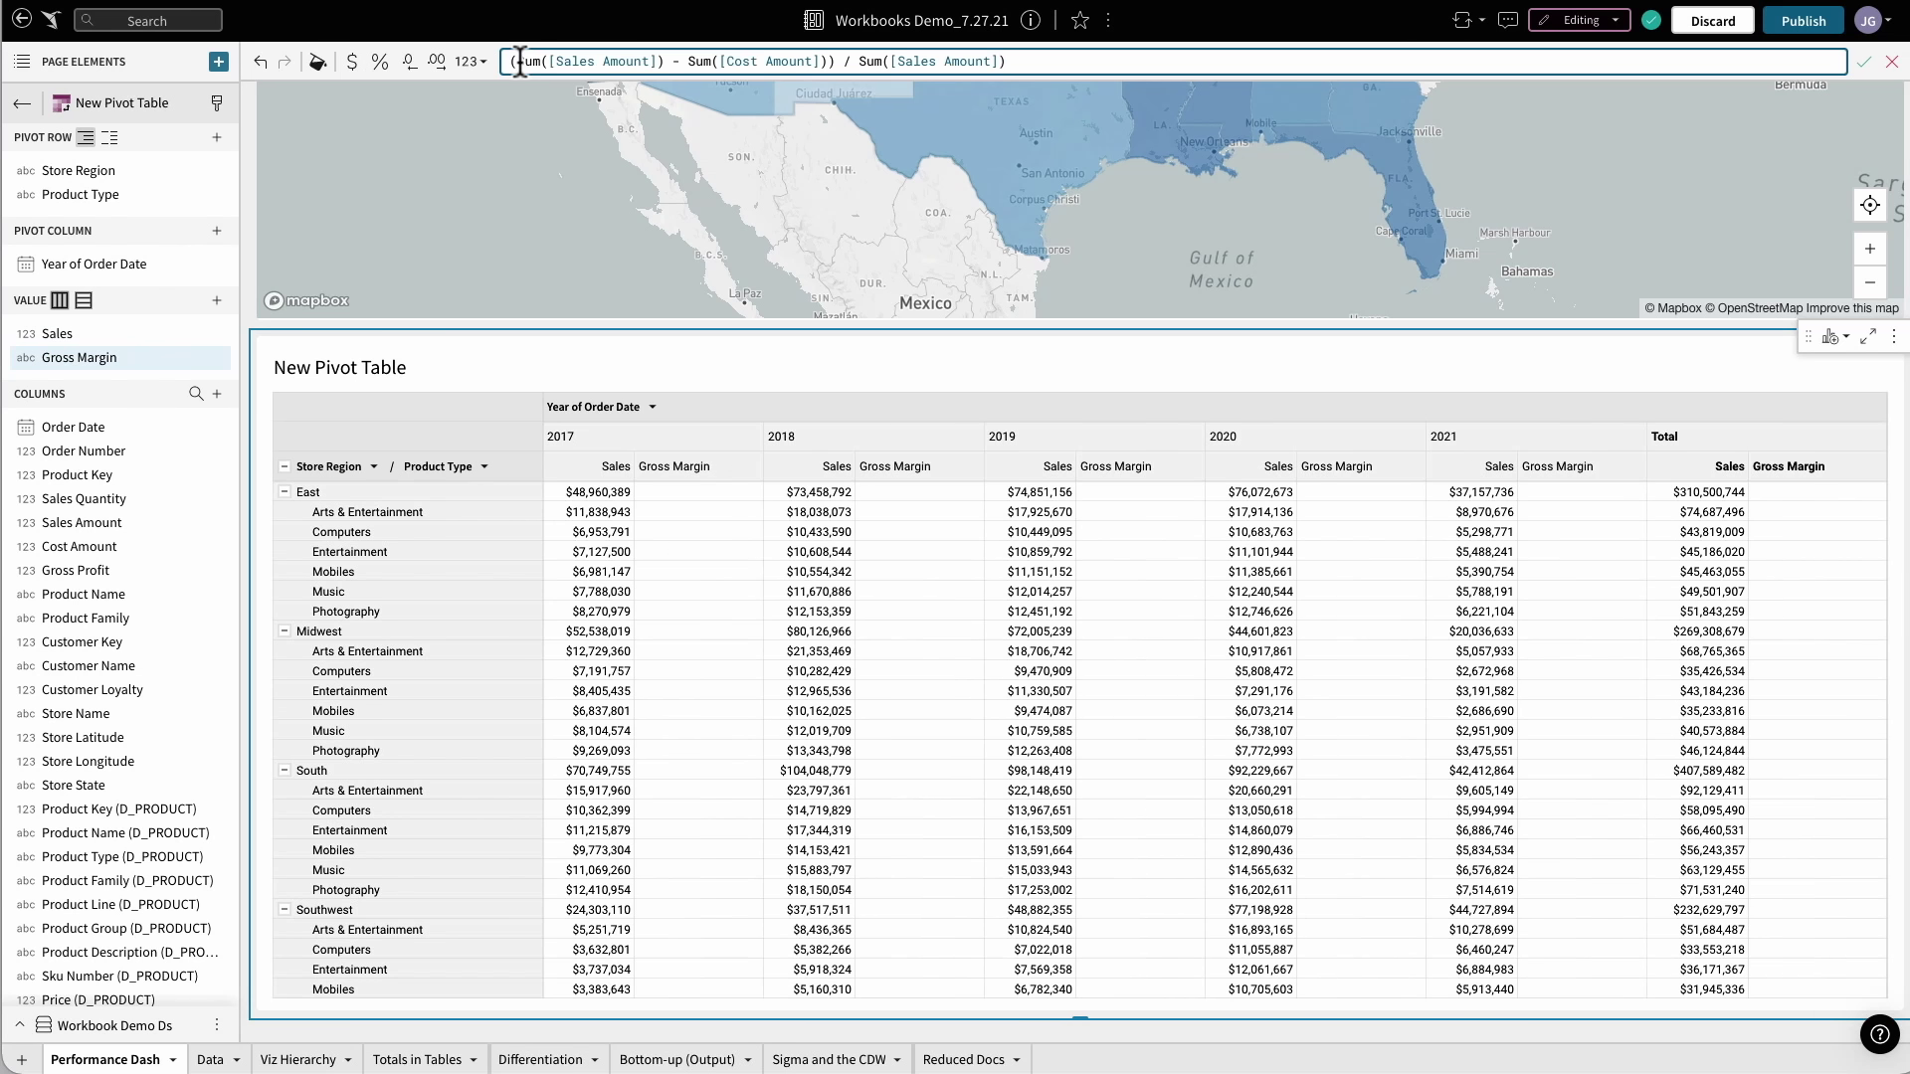
key("Return")
left_click(380, 63)
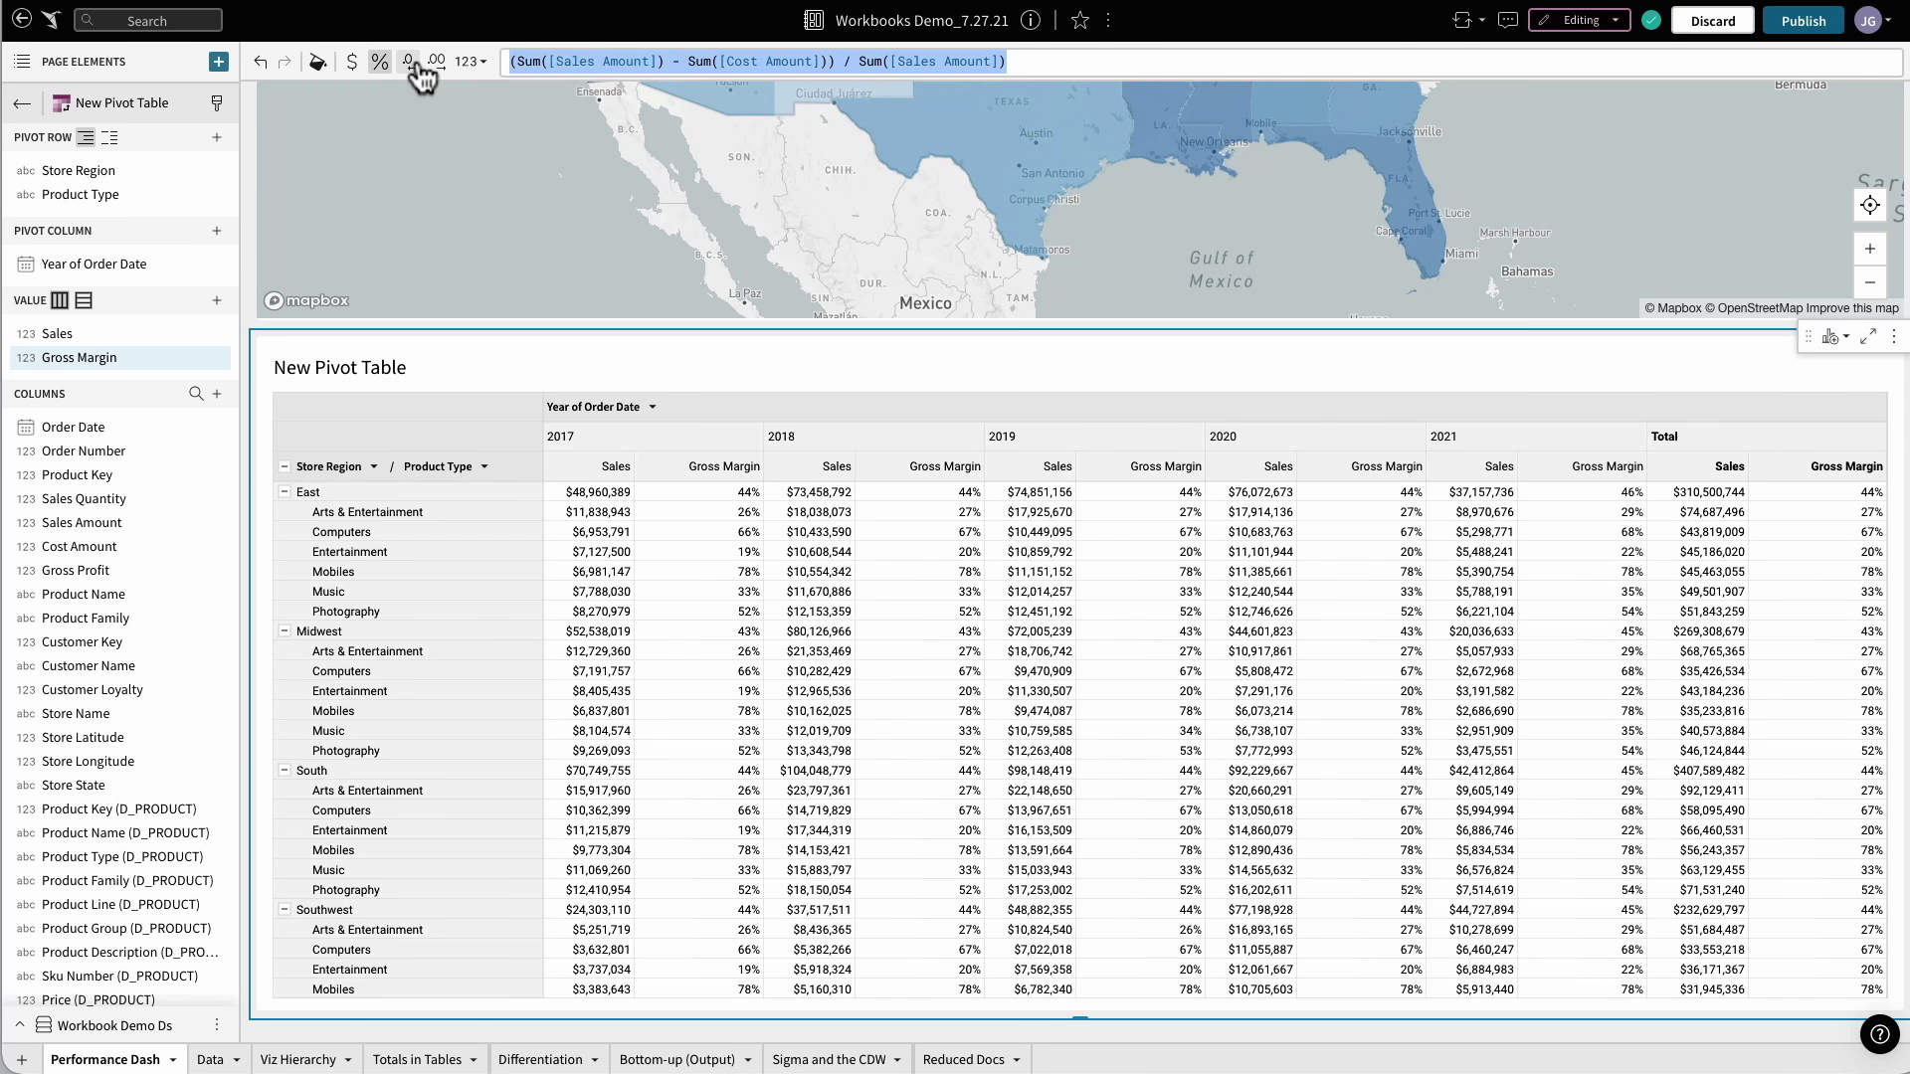
left_click(216, 360)
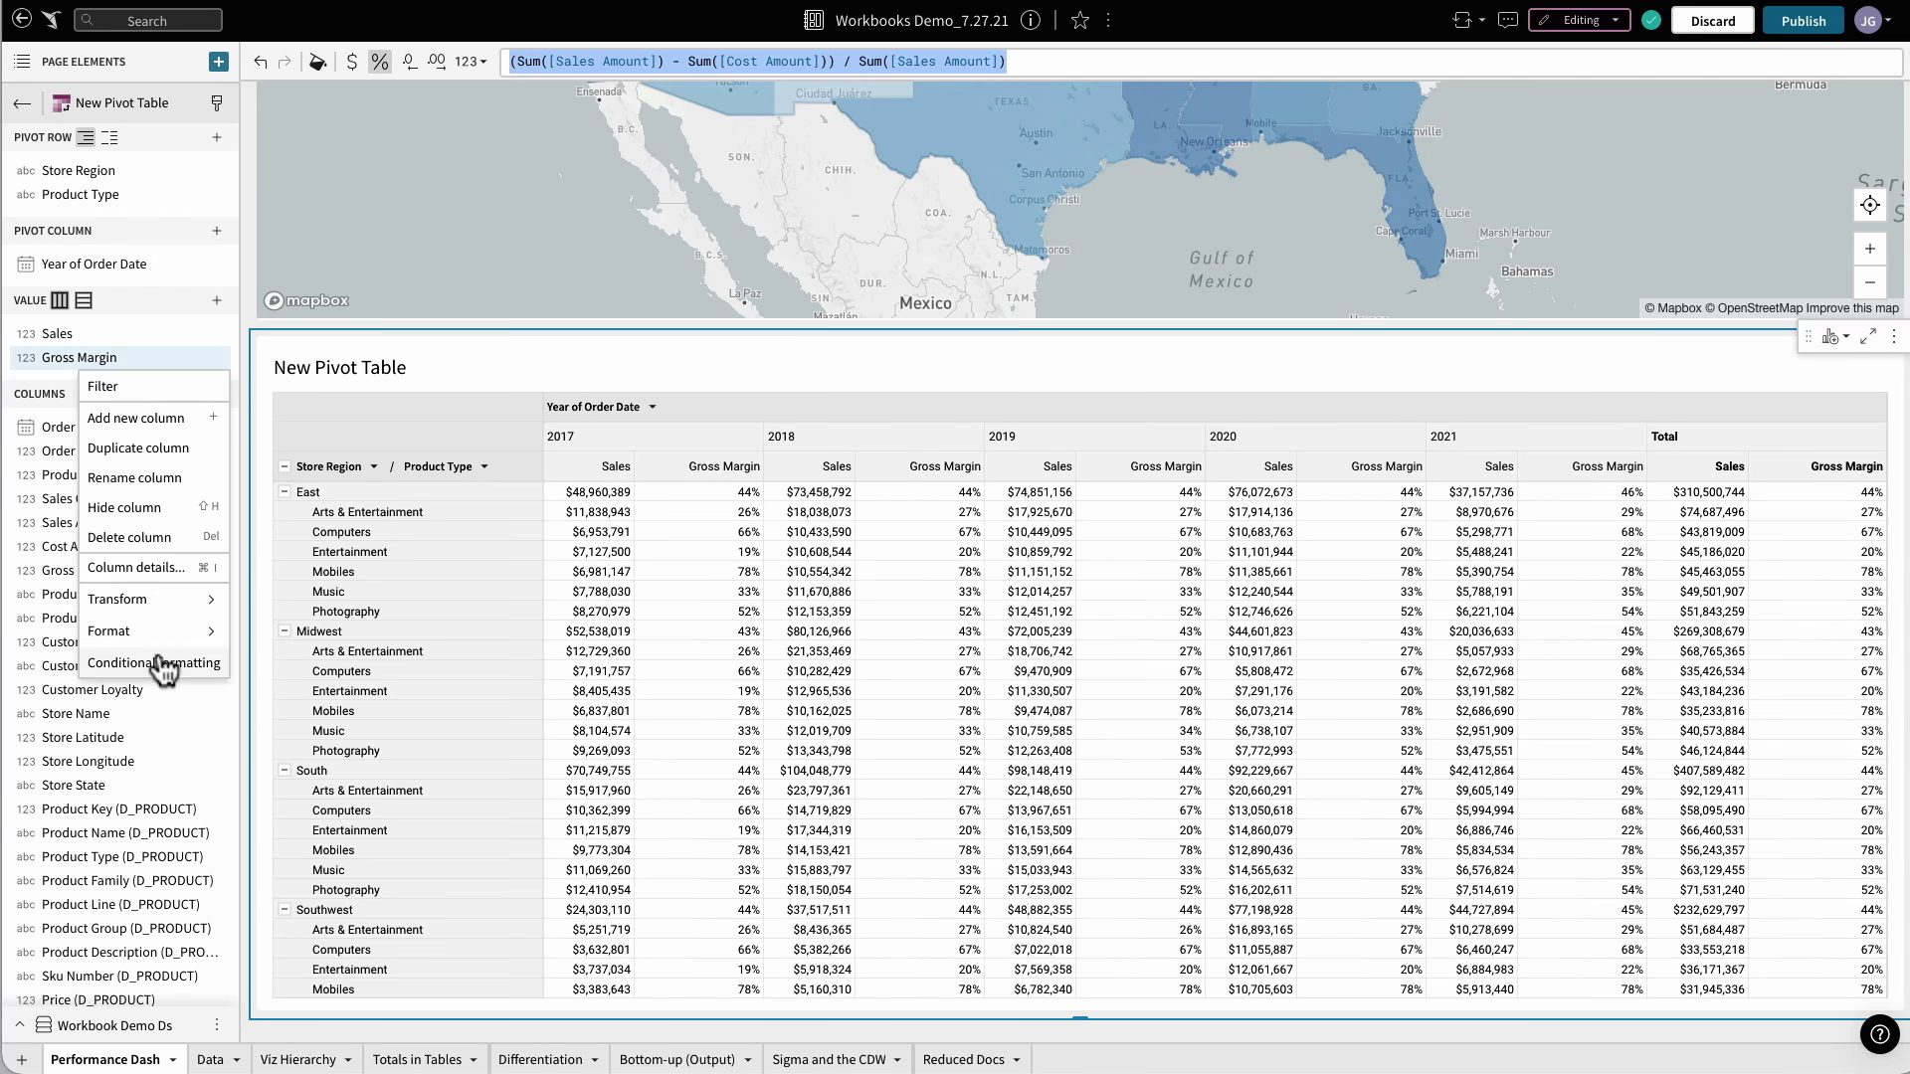
Apply a green color-scale conditional format to the Gross Margin cells
left_click(162, 665)
left_click(123, 337)
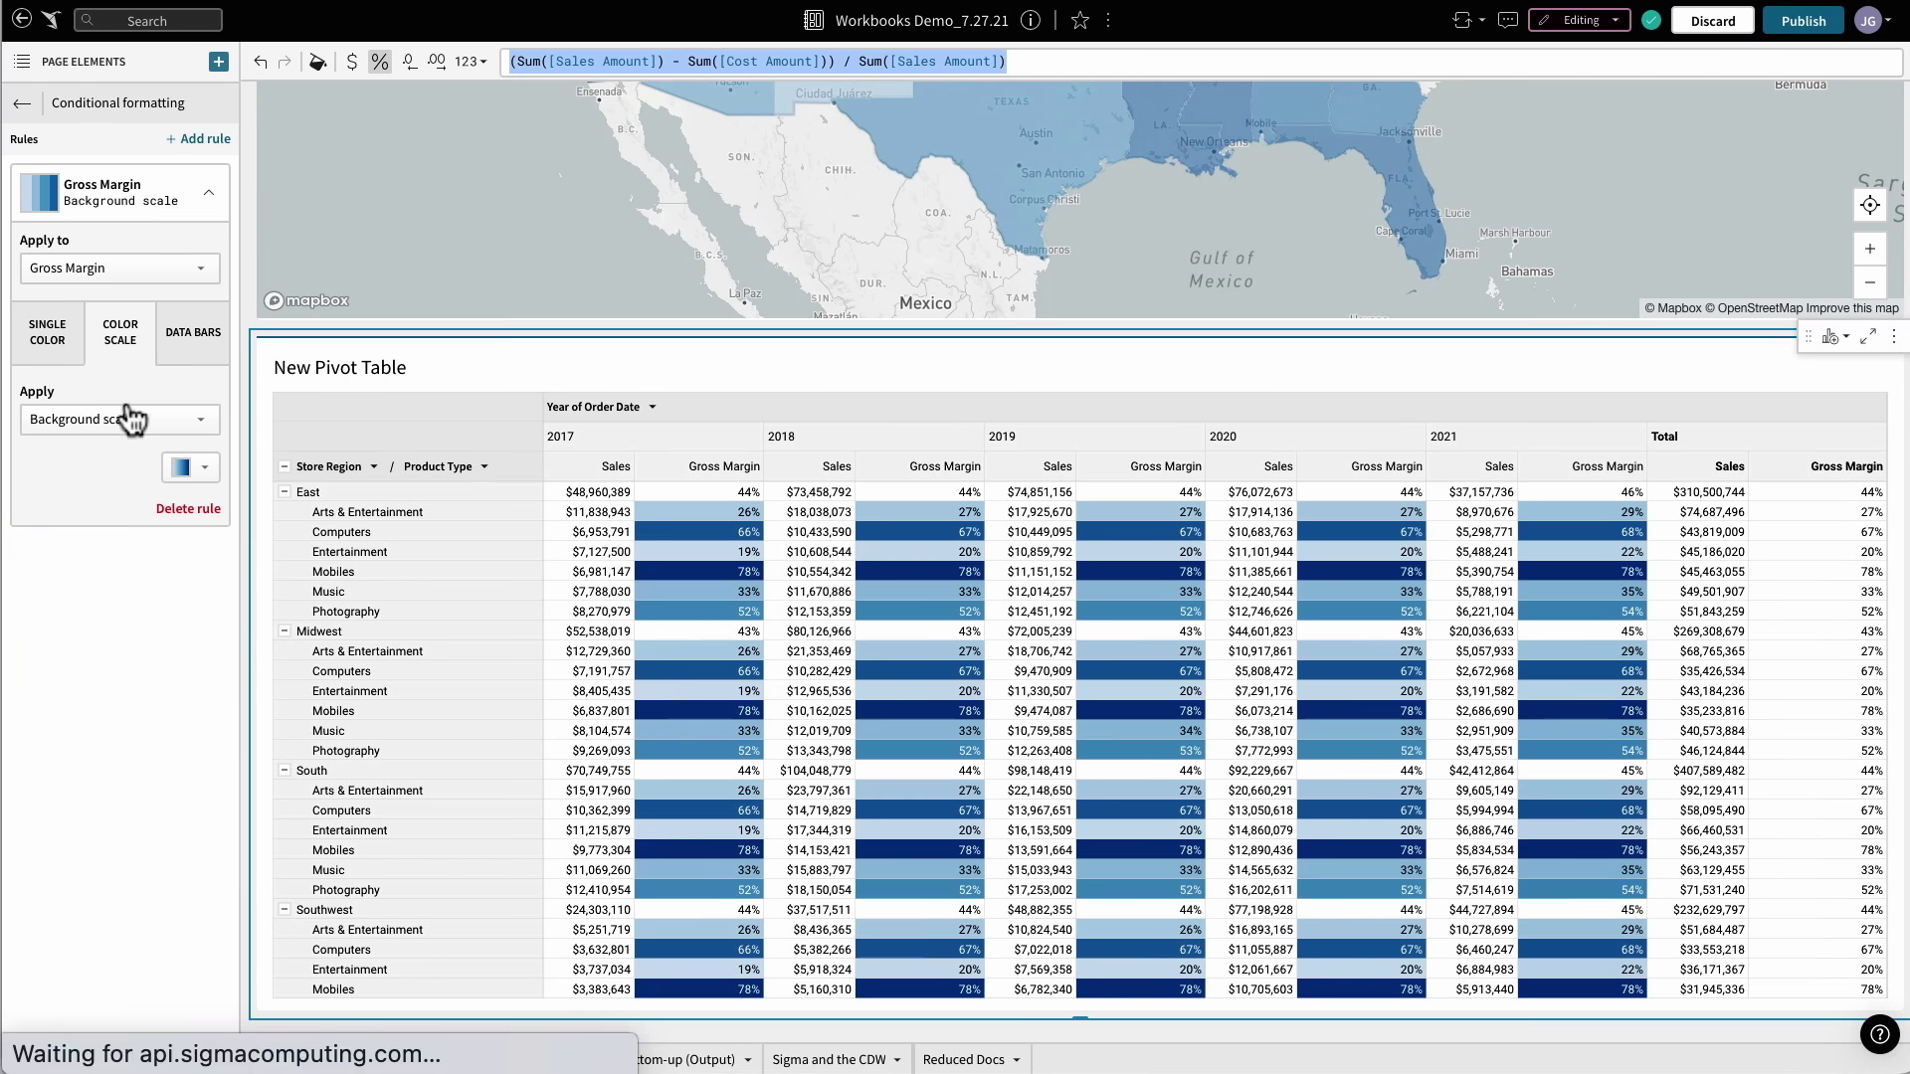
left_click(192, 472)
left_click(269, 365)
Collapse all store regions, leaving only Midwest expanded to its product types
left_click(23, 103)
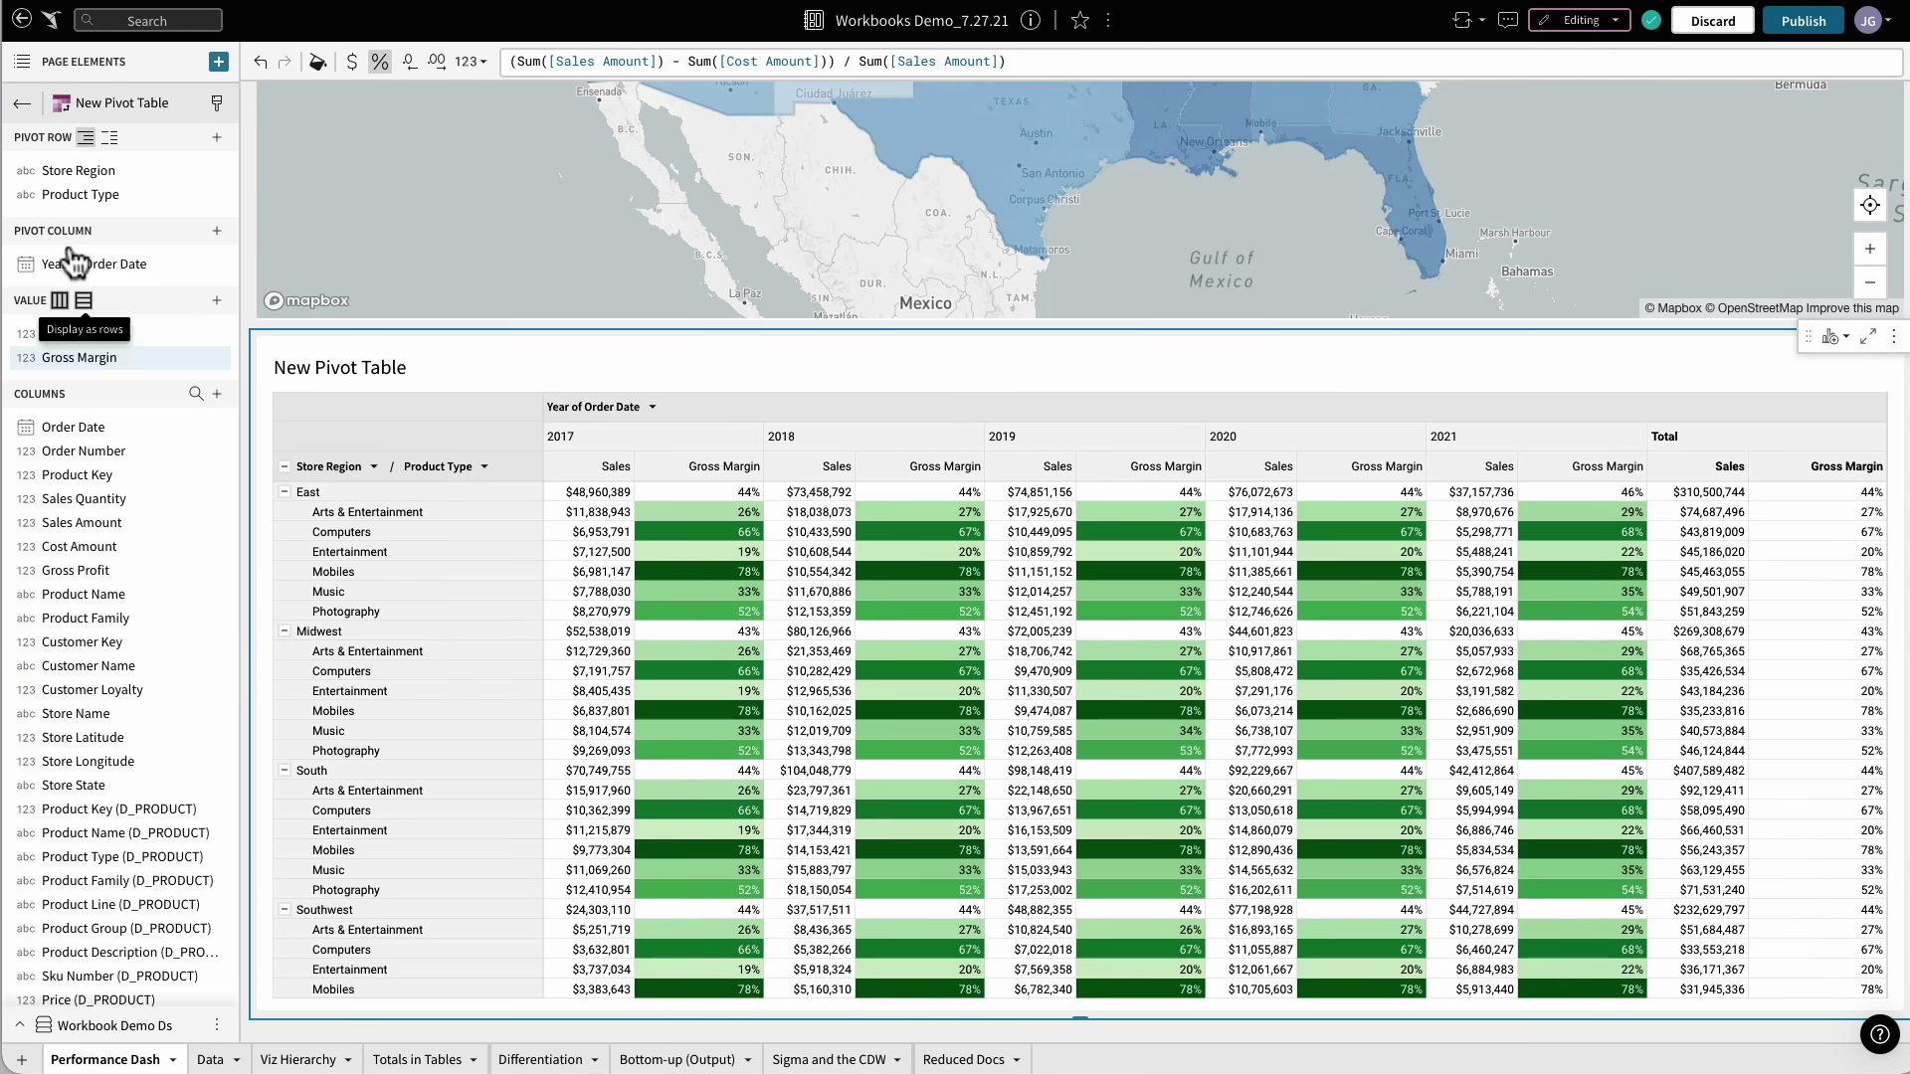
left_click(285, 466)
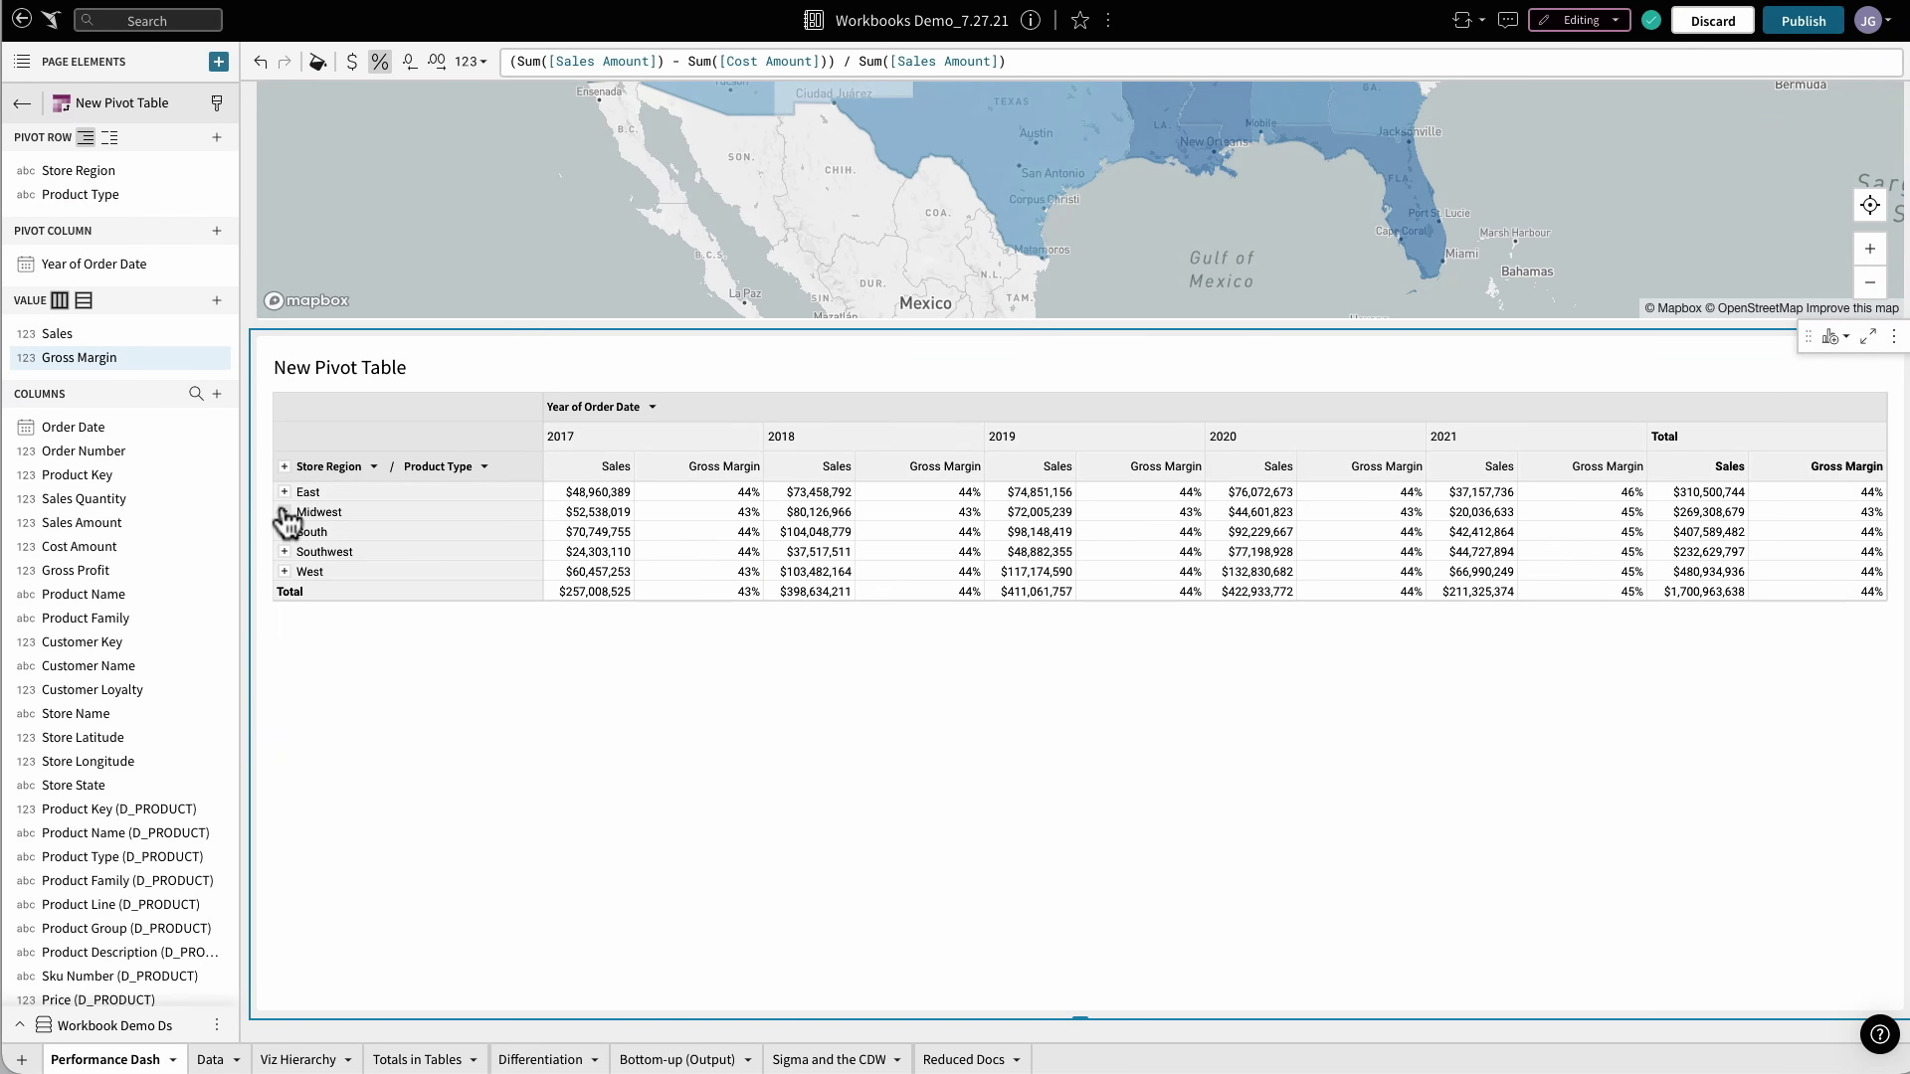
left_click(284, 512)
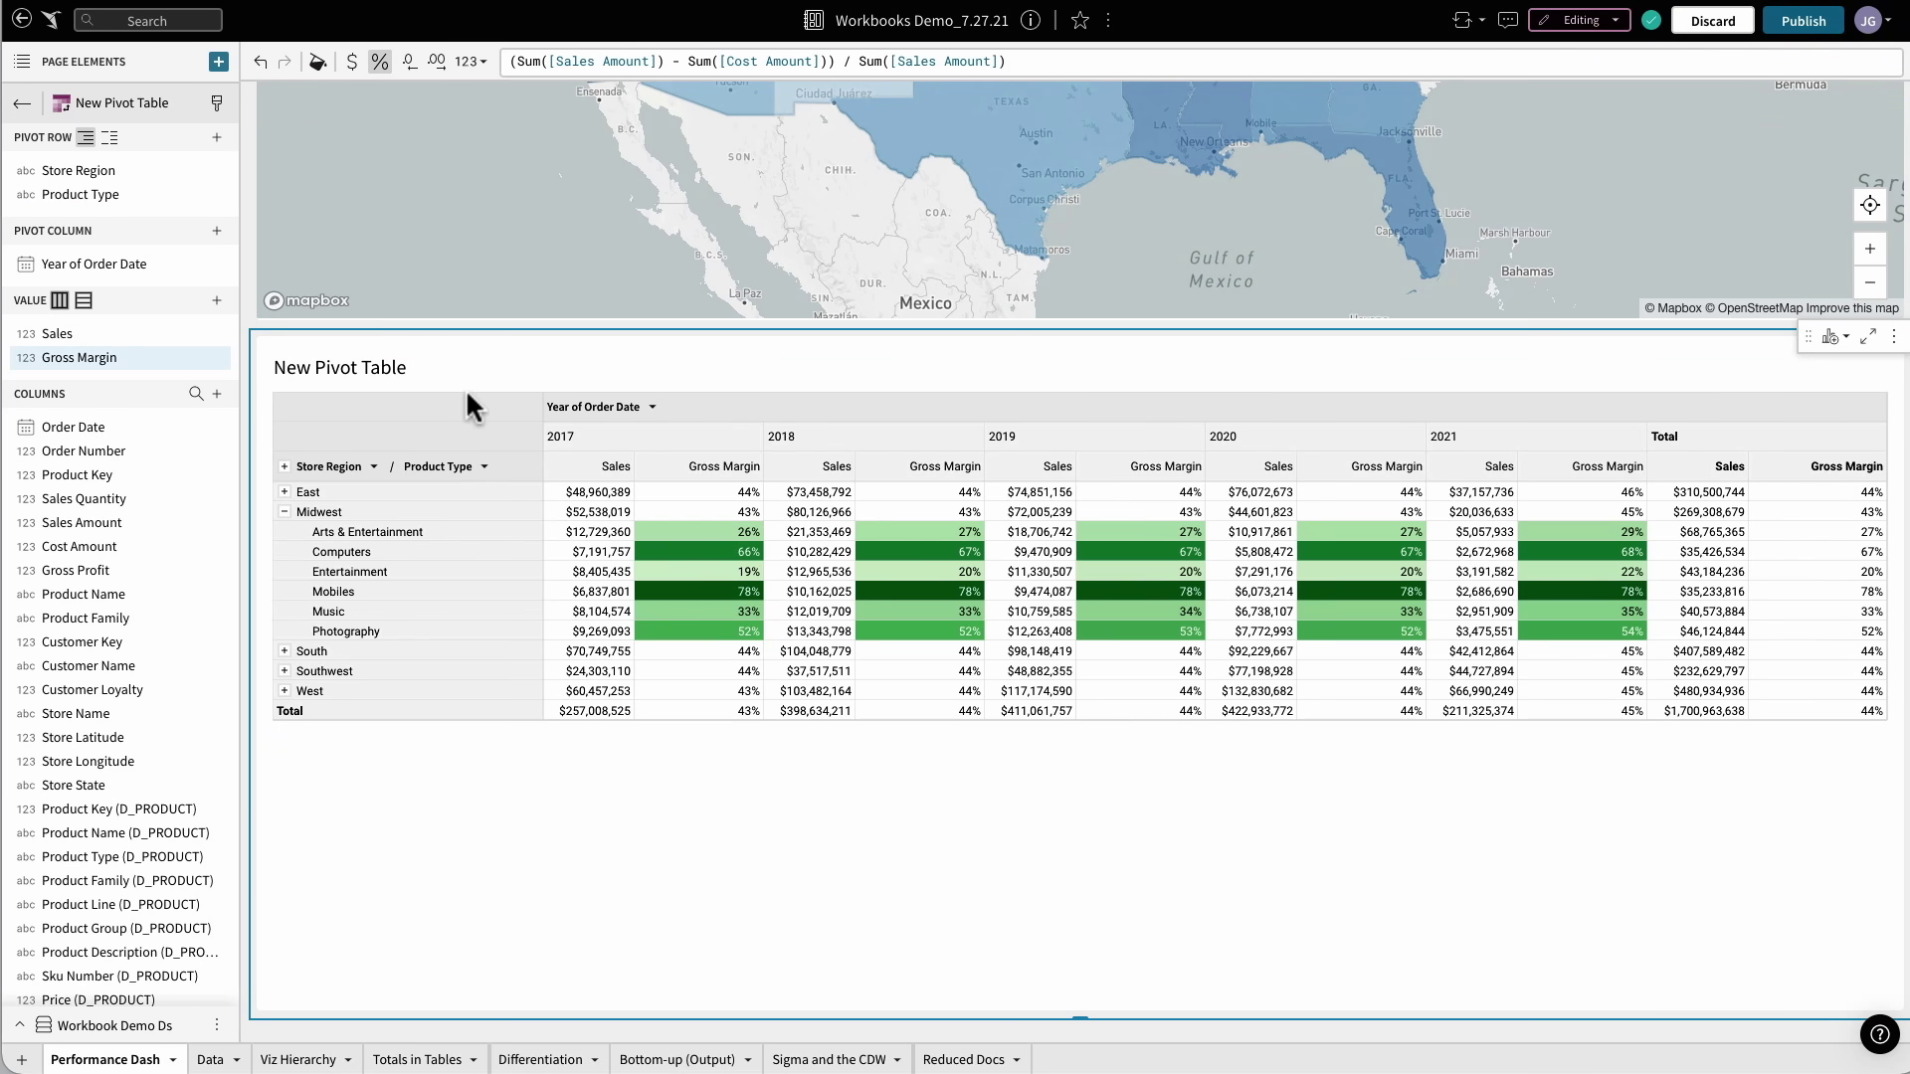